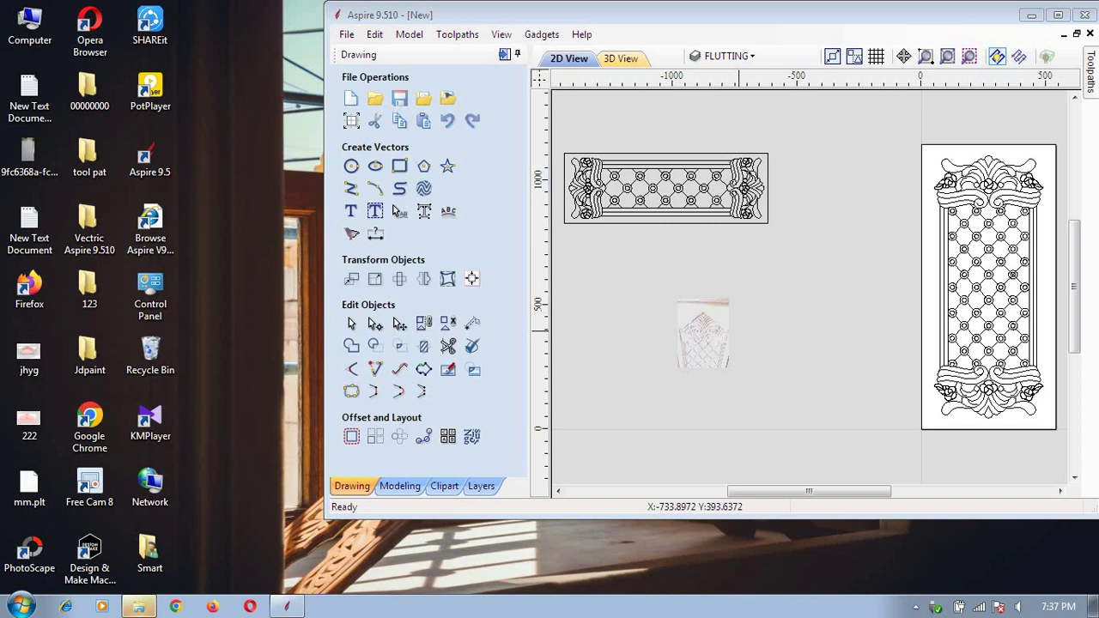
Maximize Aspire and select the panel's top circle, left curl, lower curve and left border line.
click(1058, 15)
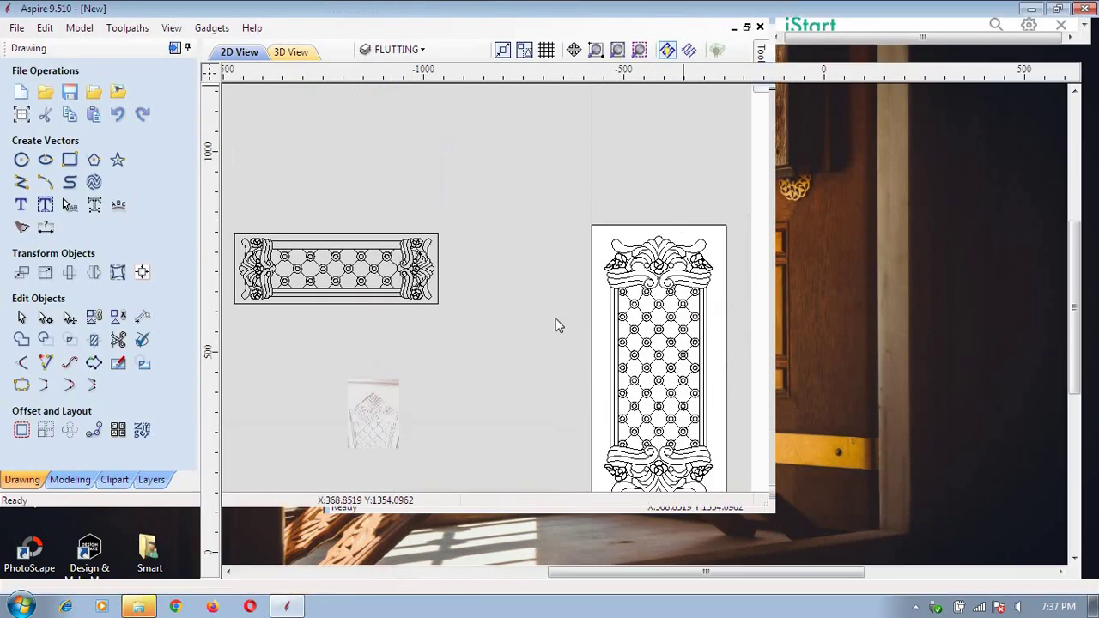
scroll(623, 283, down, 2)
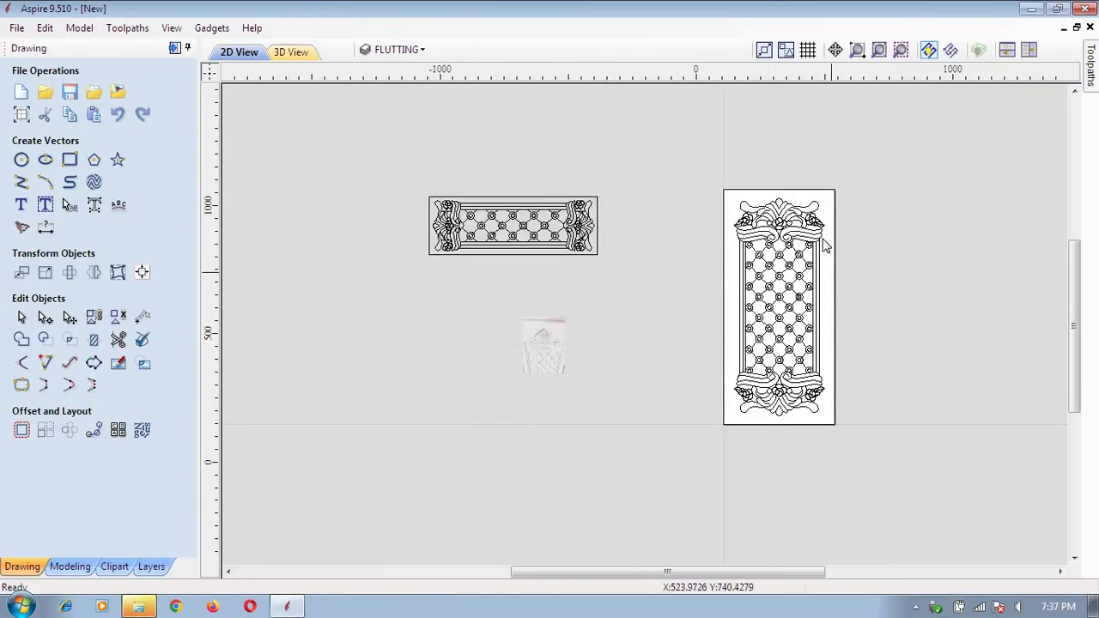
scroll(822, 246, up, 4)
scroll(767, 252, up, 3)
scroll(767, 252, down, 2)
scroll(739, 172, up, 1)
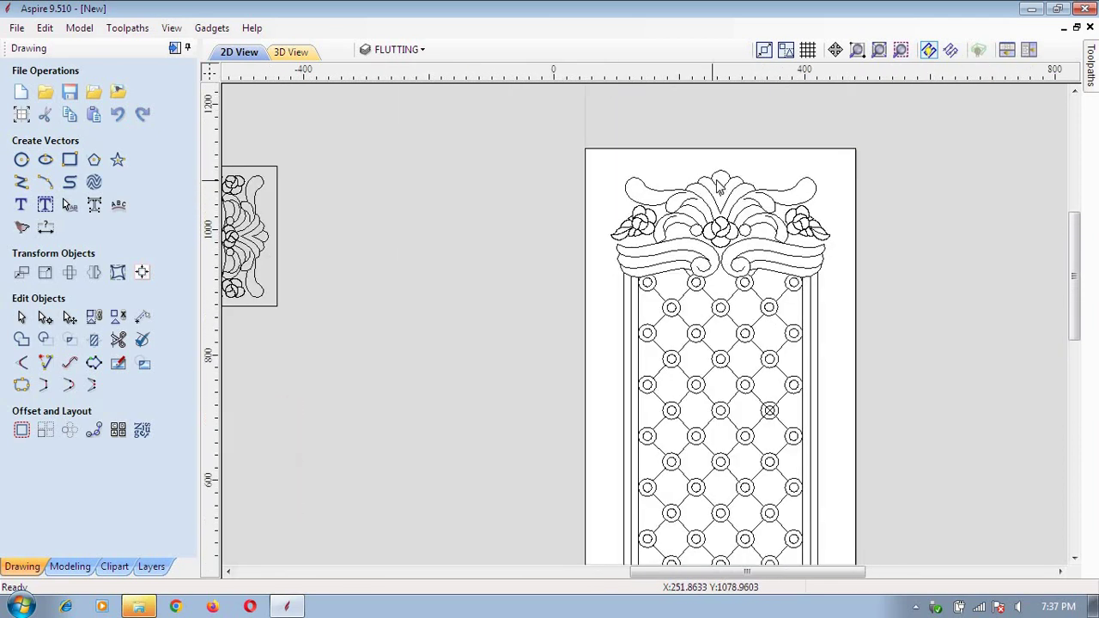
scroll(735, 164, up, 2)
click(740, 169)
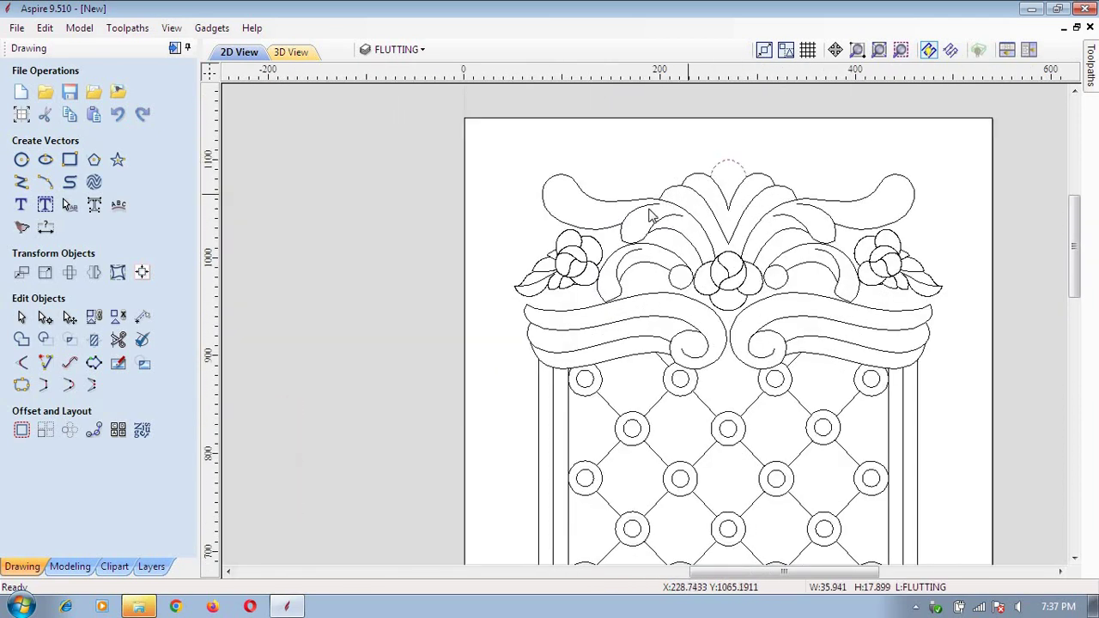
shift+click(562, 177)
scroll(544, 363, down, 3)
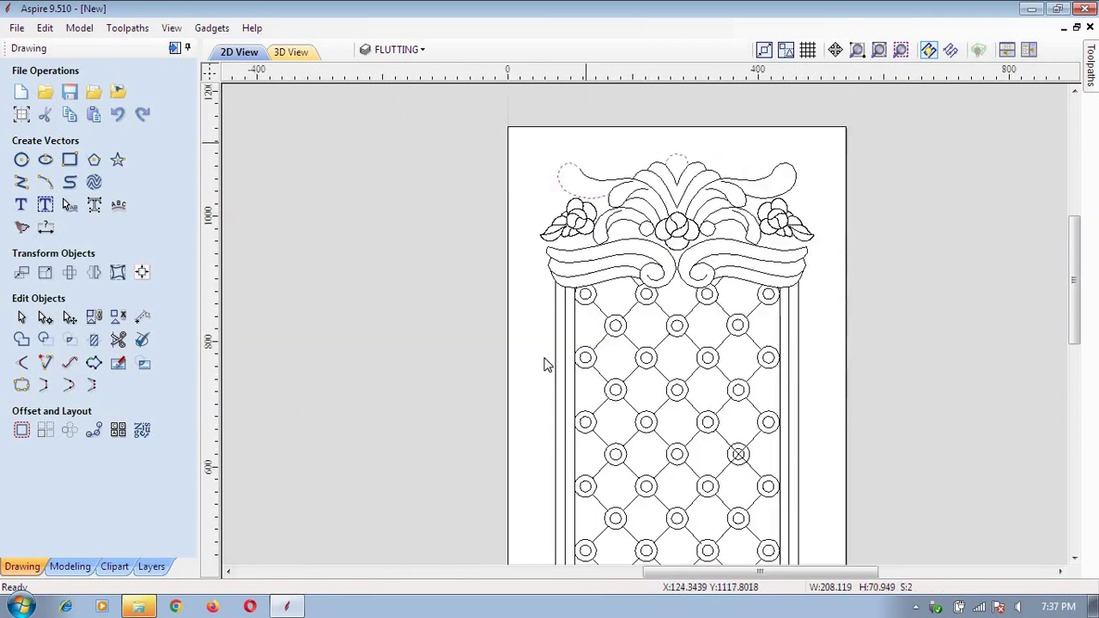
scroll(573, 193, up, 3)
shift+click(565, 193)
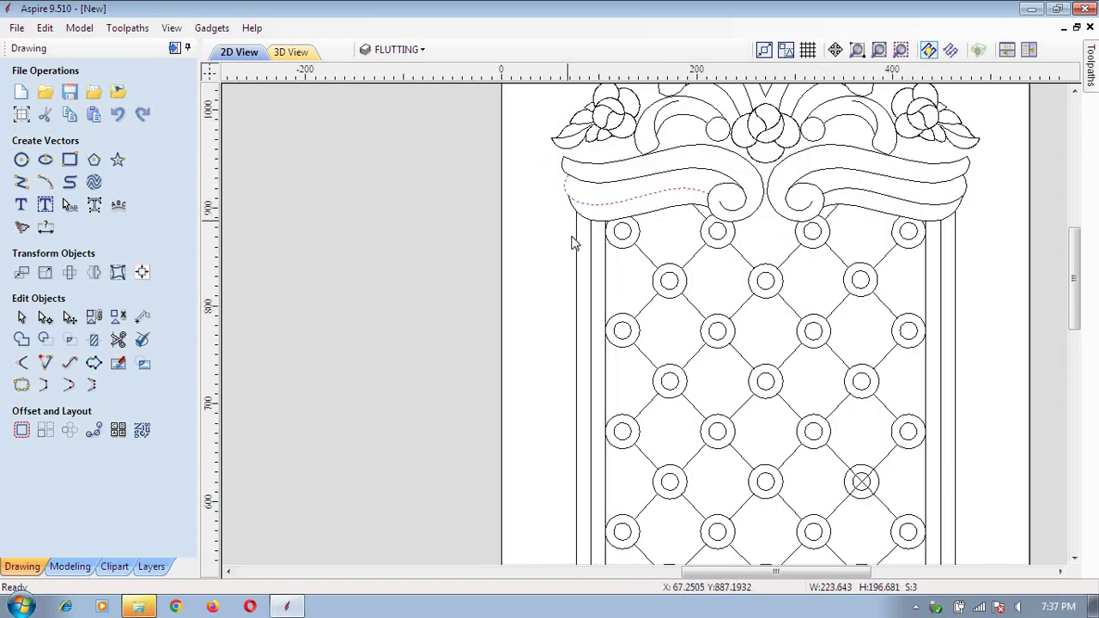
shift+click(576, 257)
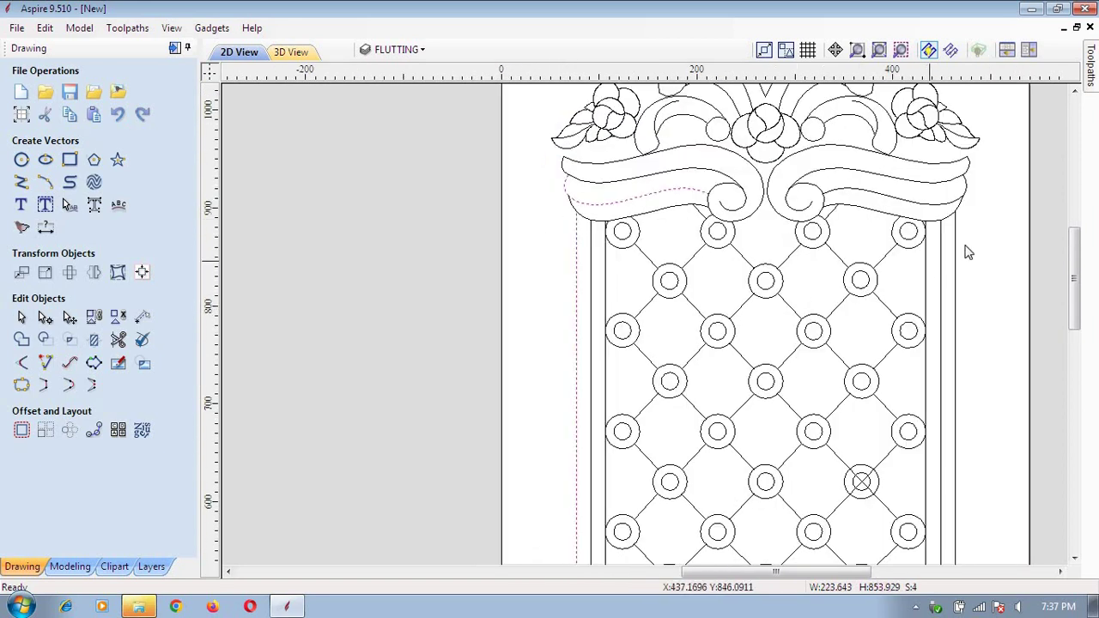
Reselect starting from the right border line, adding the left border line and top arcs.
click(955, 247)
scroll(842, 255, down, 4)
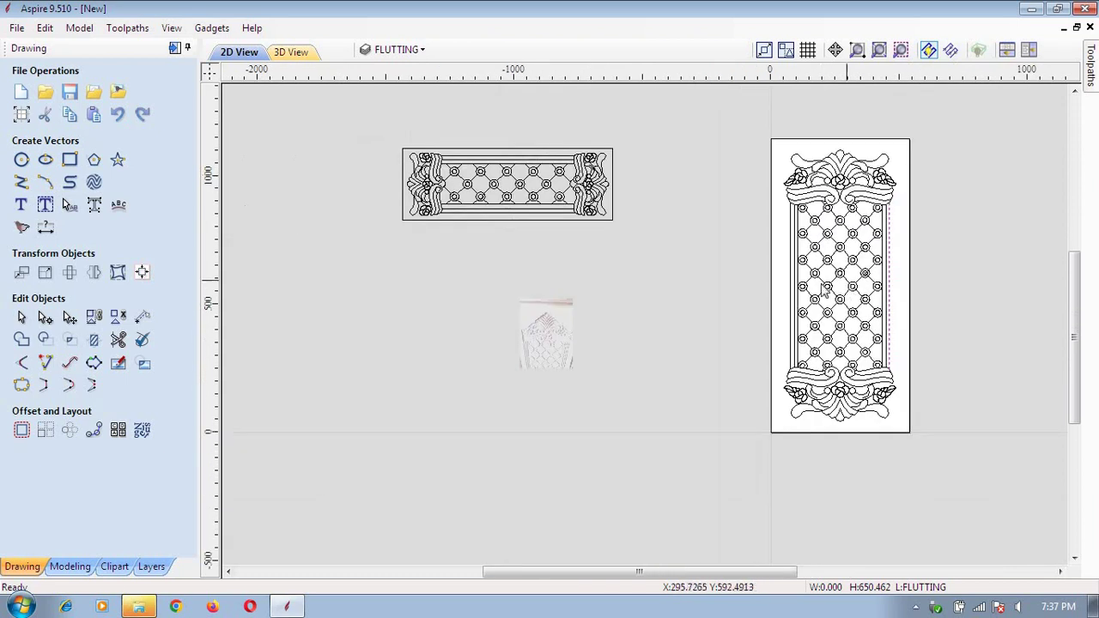
scroll(803, 249, up, 1)
scroll(795, 232, up, 2)
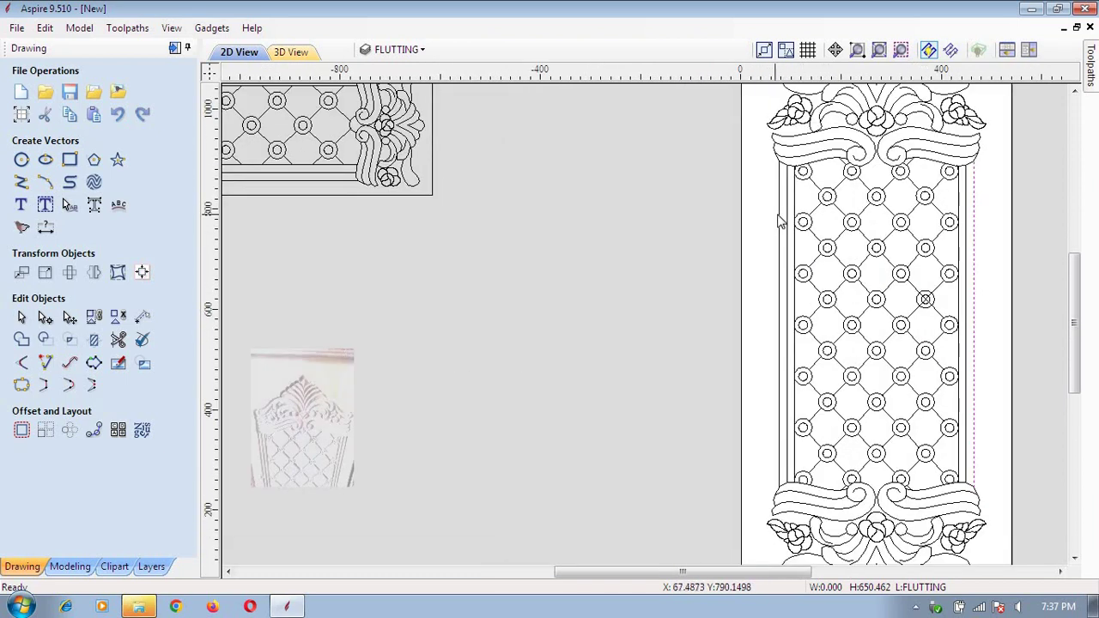
shift+click(782, 225)
scroll(724, 216, down, 3)
scroll(810, 400, up, 2)
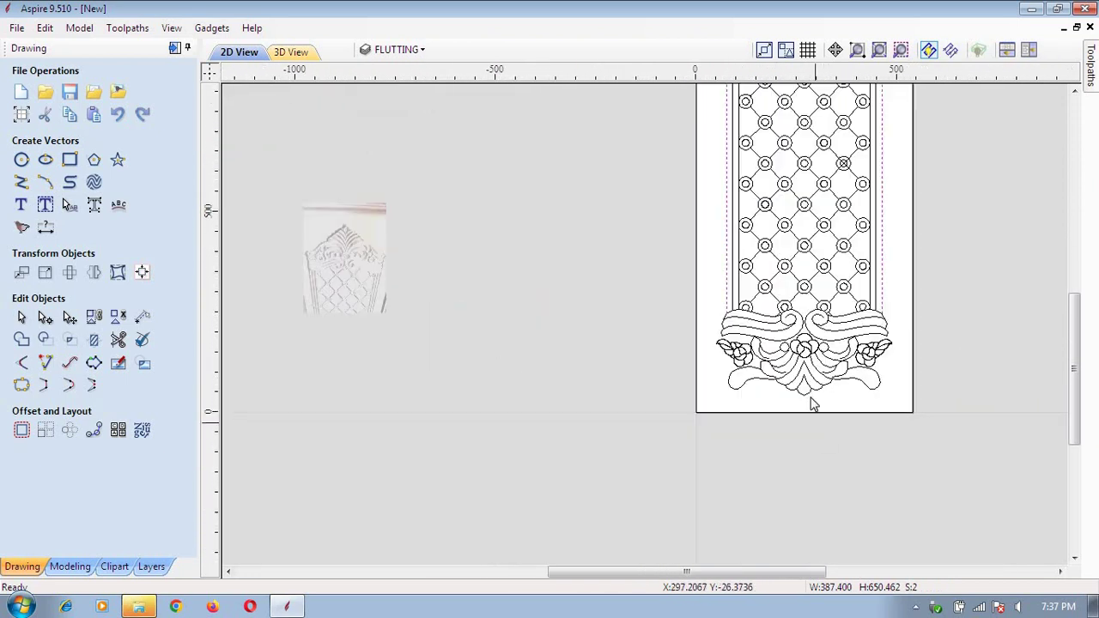
scroll(808, 384, up, 2)
scroll(777, 460, down, 2)
scroll(765, 481, down, 2)
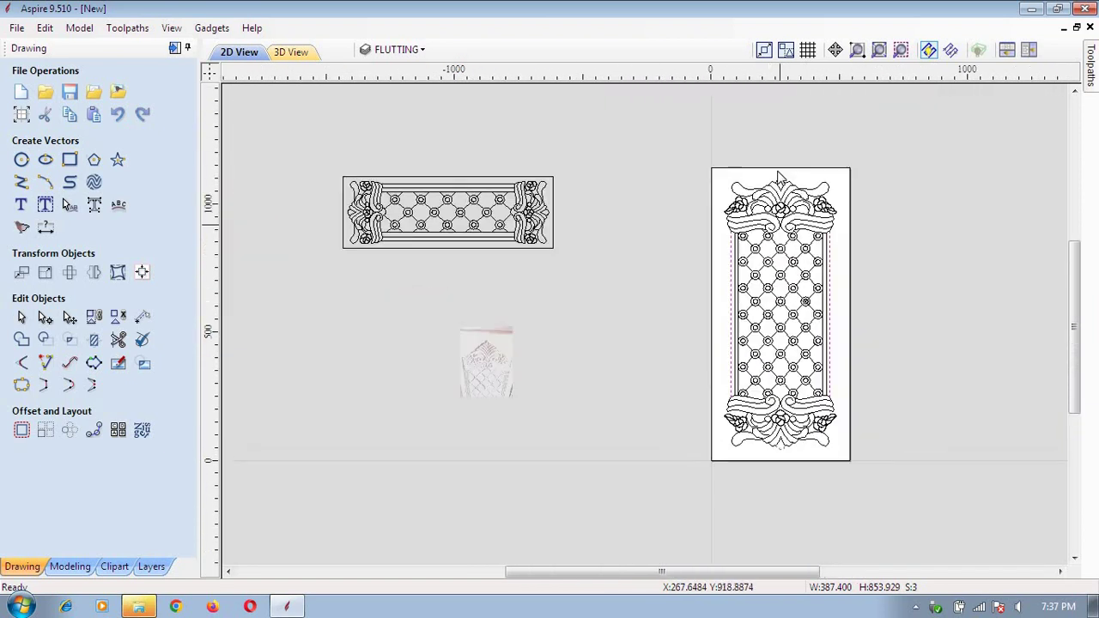
scroll(798, 178, up, 3)
scroll(798, 178, up, 1)
shift+click(765, 213)
shift+click(781, 203)
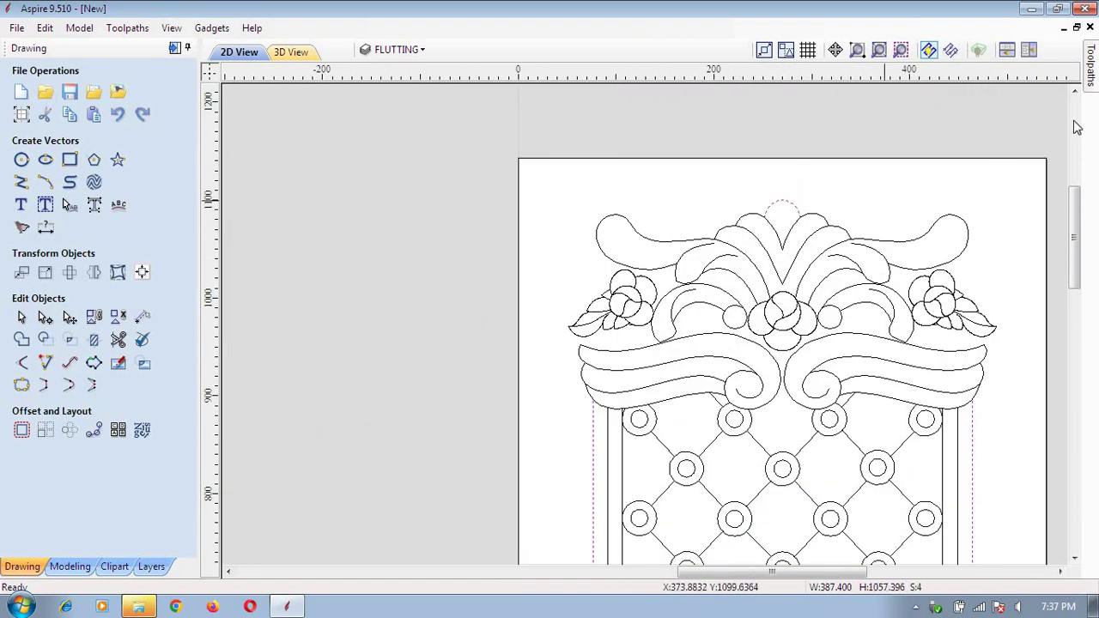
Calculate a profile toolpath using the 18mm form tool, 0.3 mm cut depth, machined on the vector.
click(882, 167)
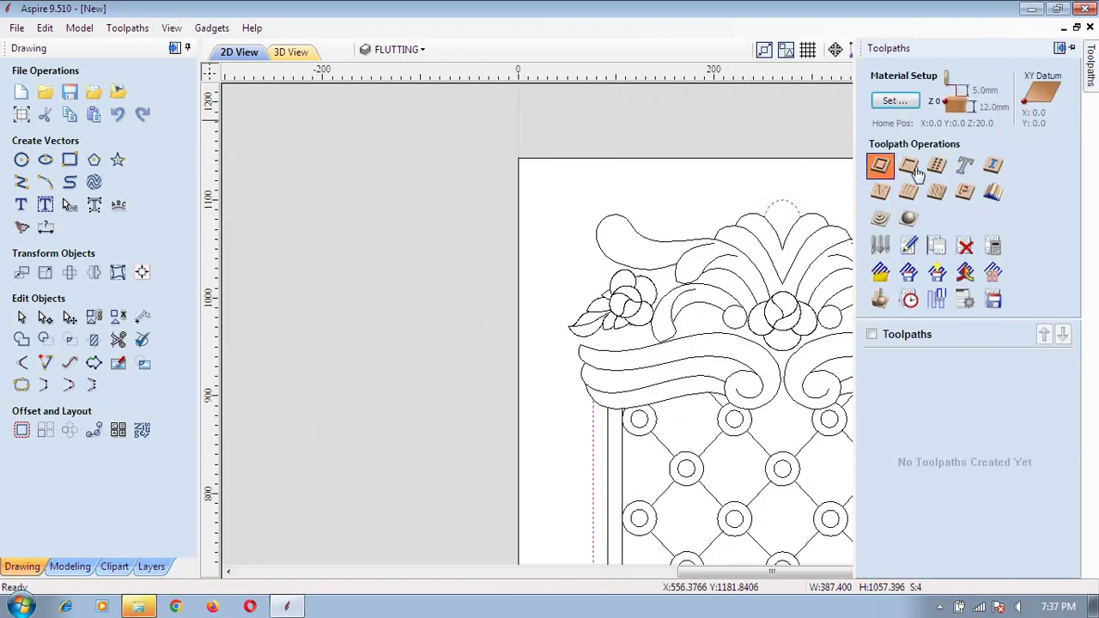
click(976, 196)
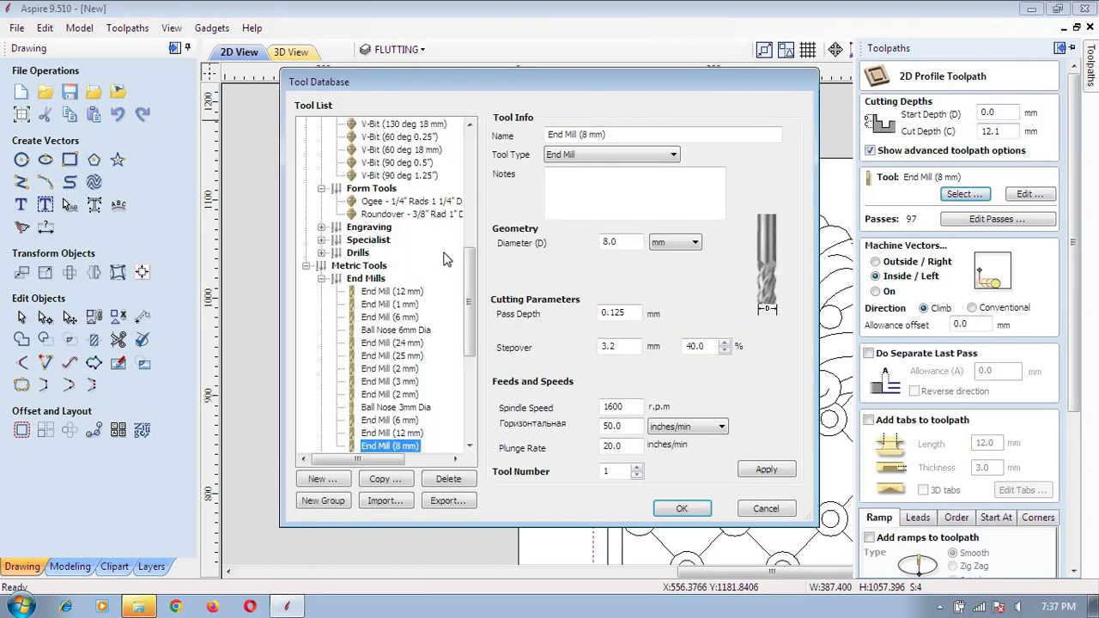
drag(468, 257, 445, 364)
click(404, 317)
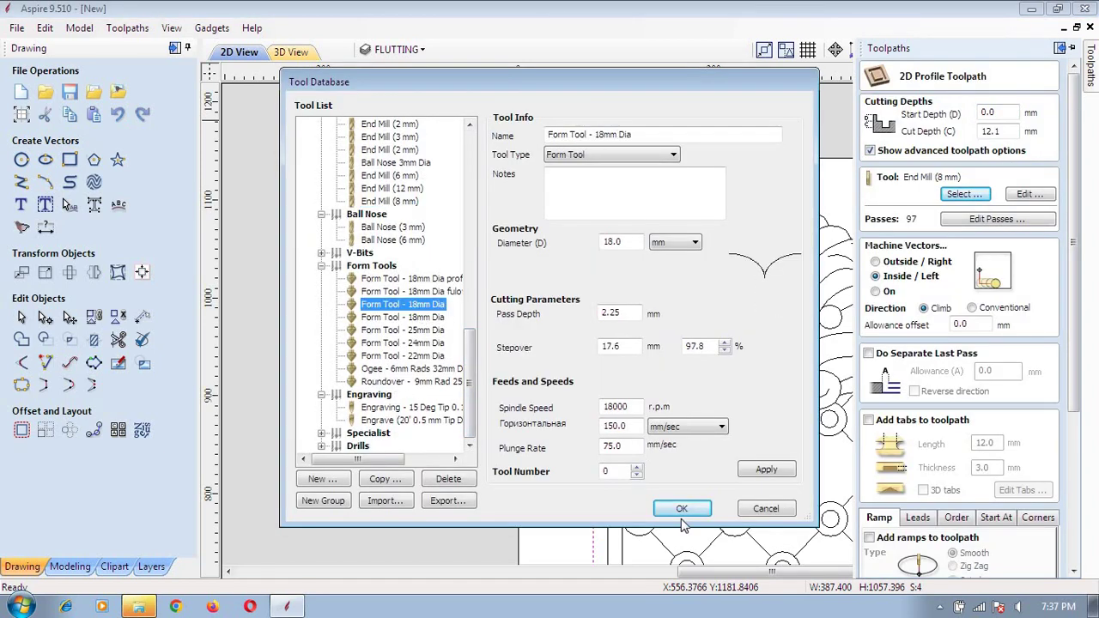
click(682, 508)
drag(1019, 131, 912, 121)
text(.3)
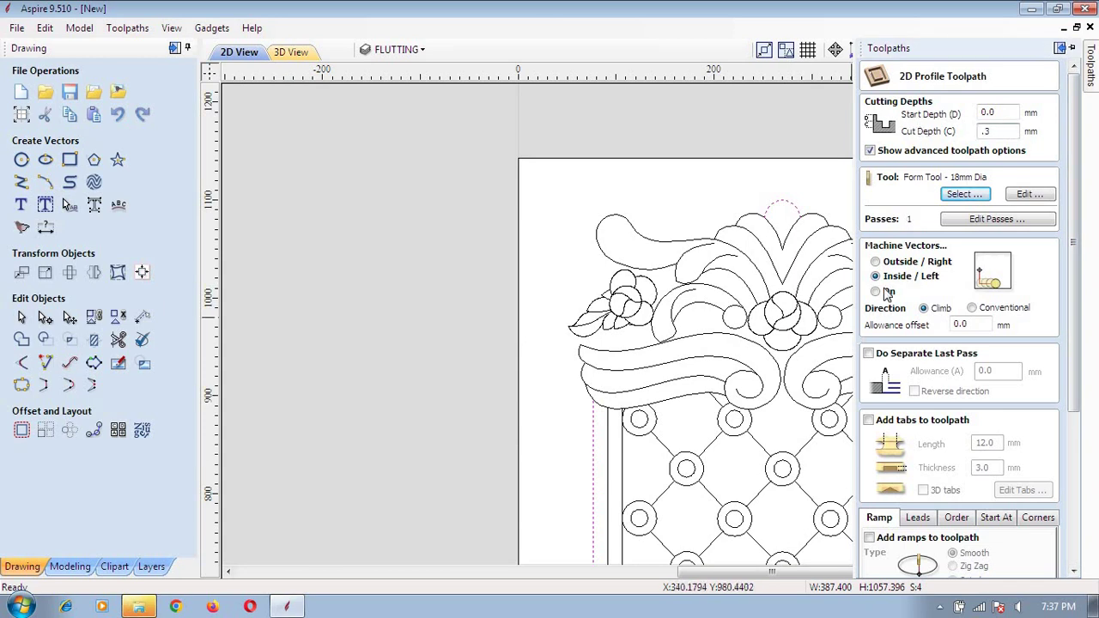
drag(1072, 164, 1031, 486)
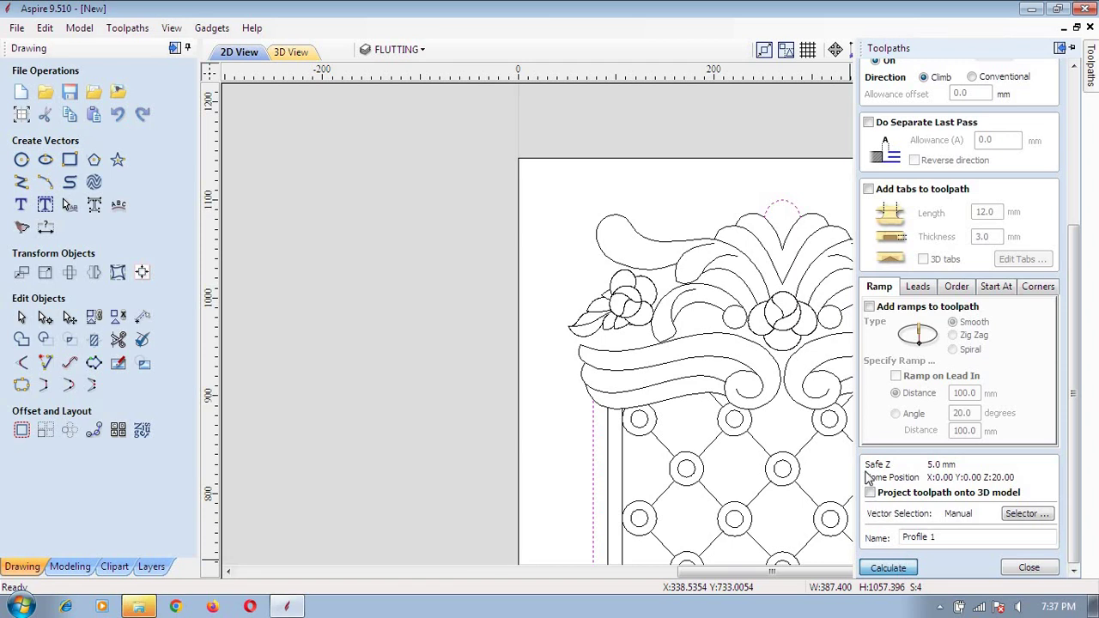
click(888, 567)
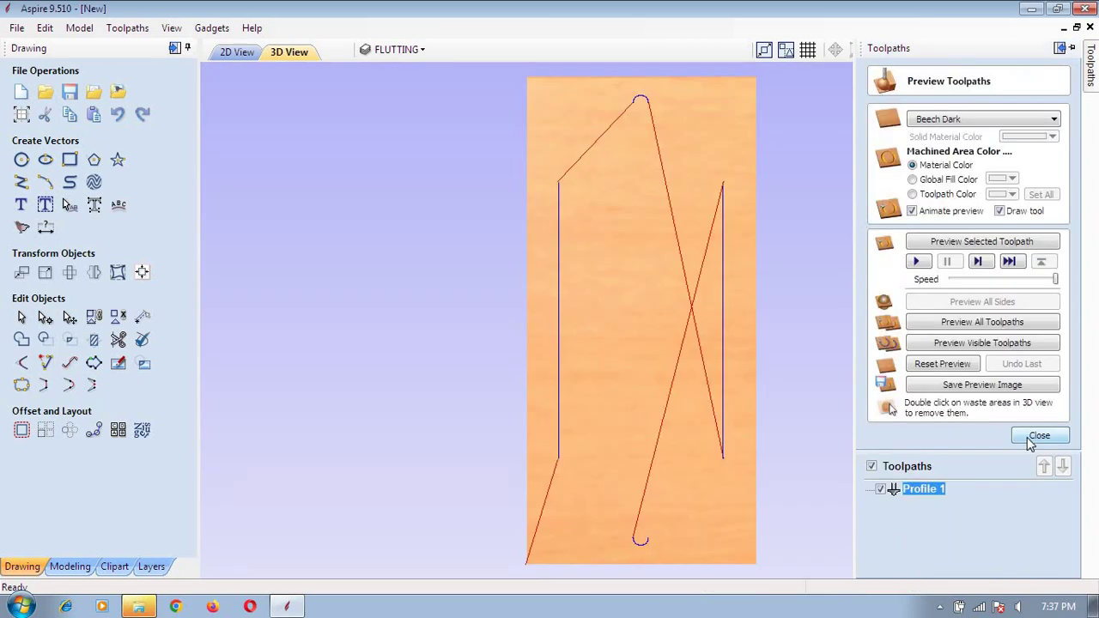
click(1014, 437)
click(994, 301)
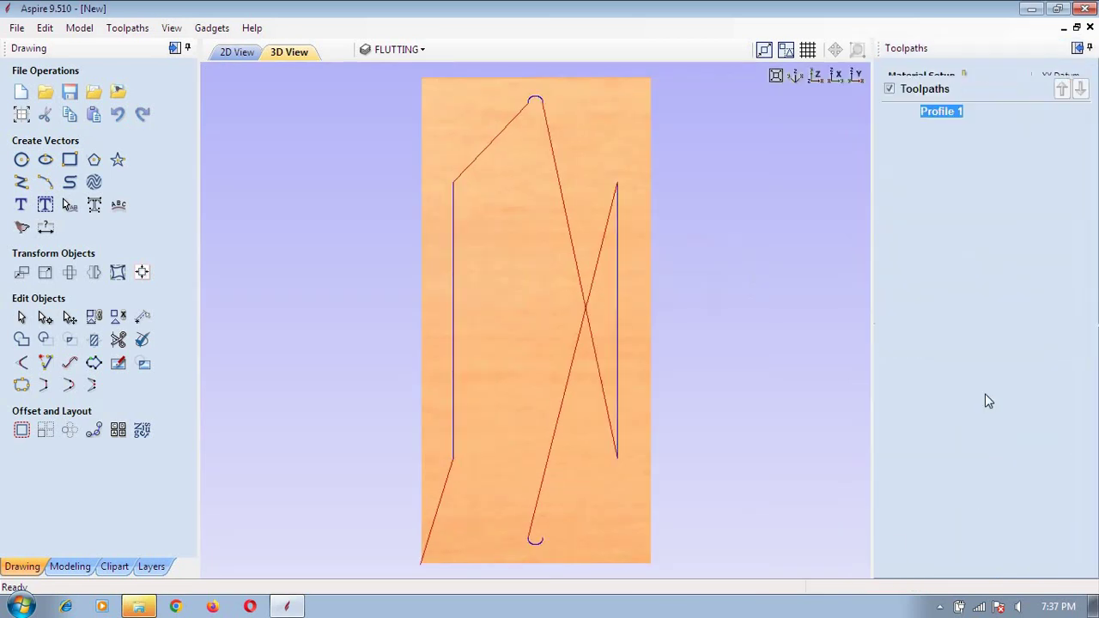
Delete the old design.tap file from the removable disk in the save dialog.
click(988, 414)
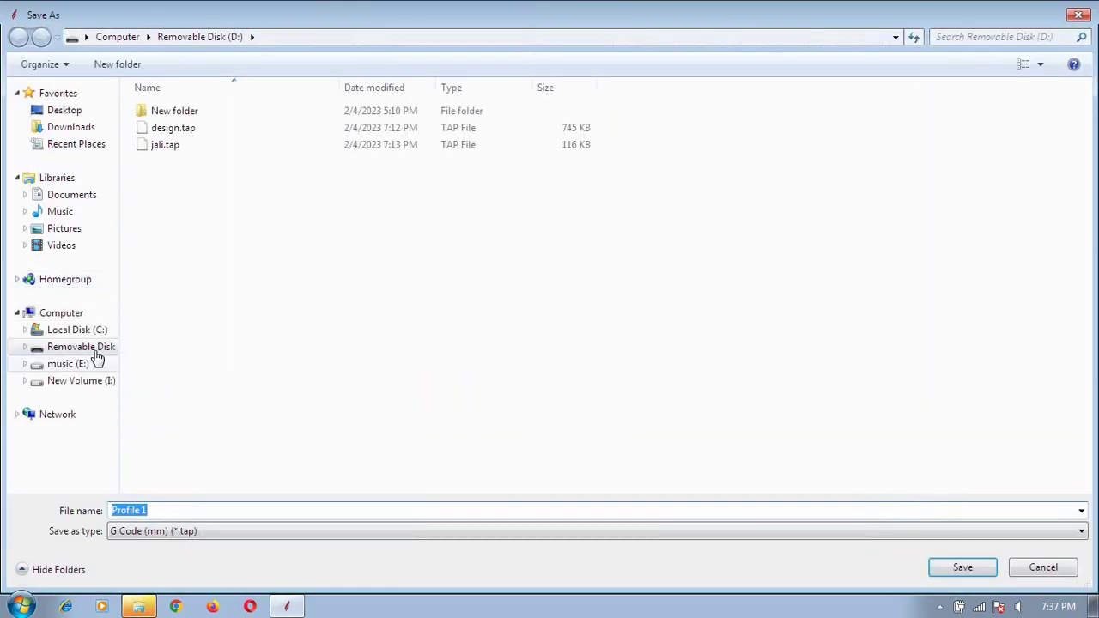
click(177, 131)
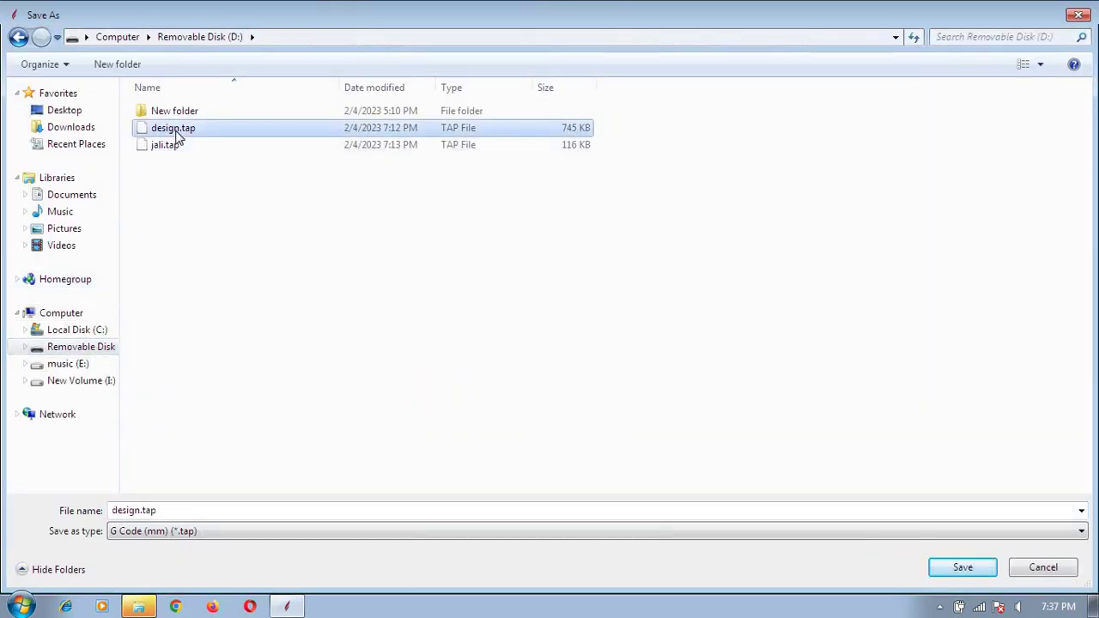
key(Delete)
key(Return)
Delete jali.tap, save Profile 1 as 'test', and hide Profile 1.
click(190, 128)
key(Delete)
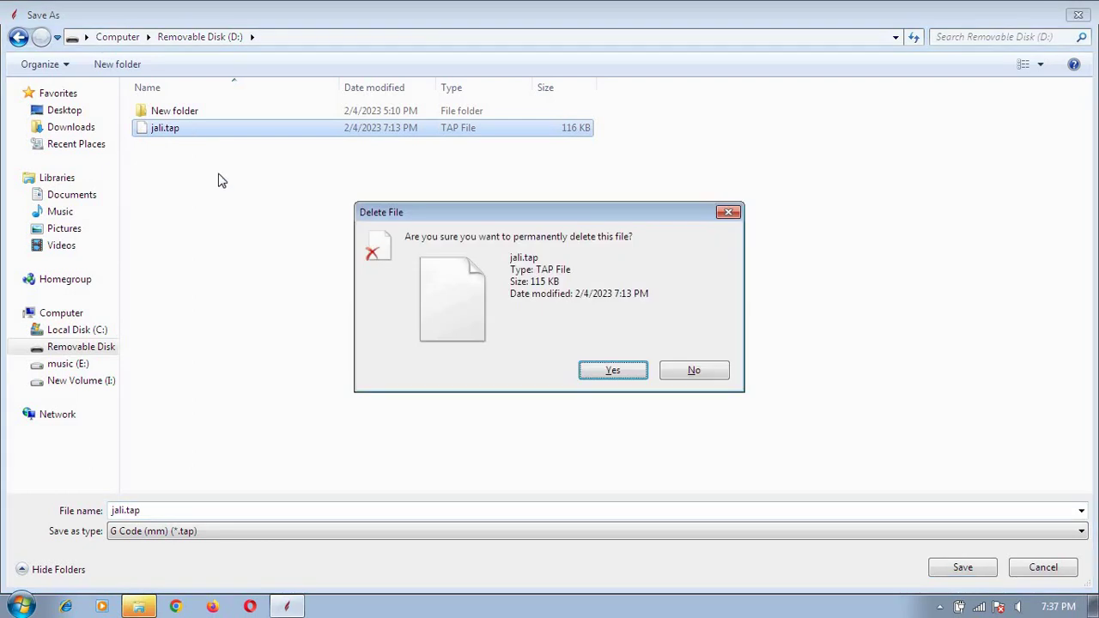
key(Return)
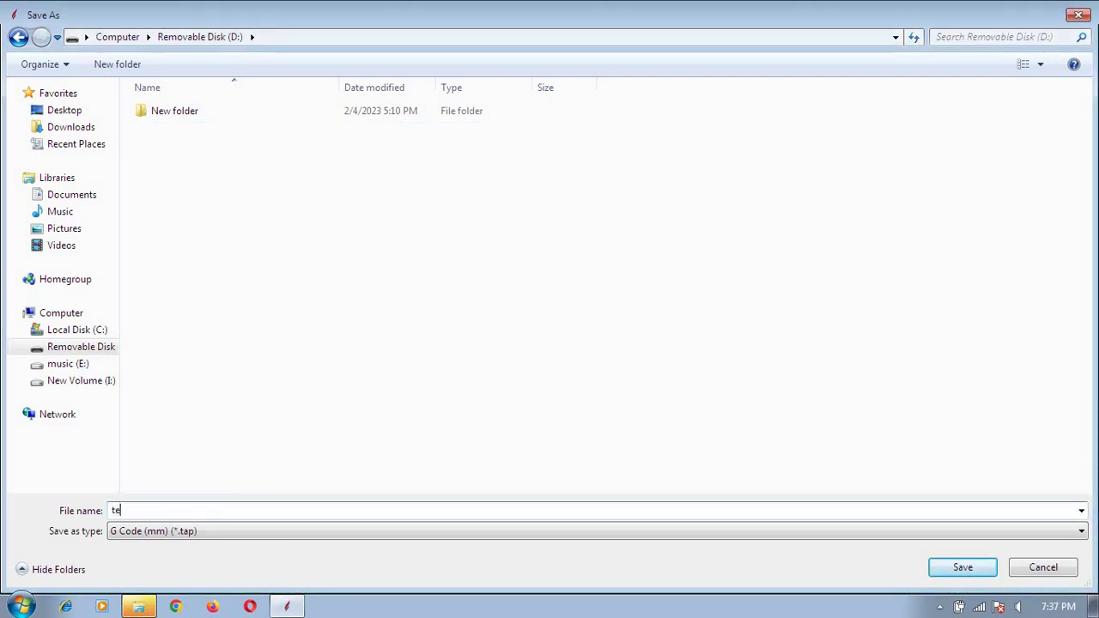
key(Return)
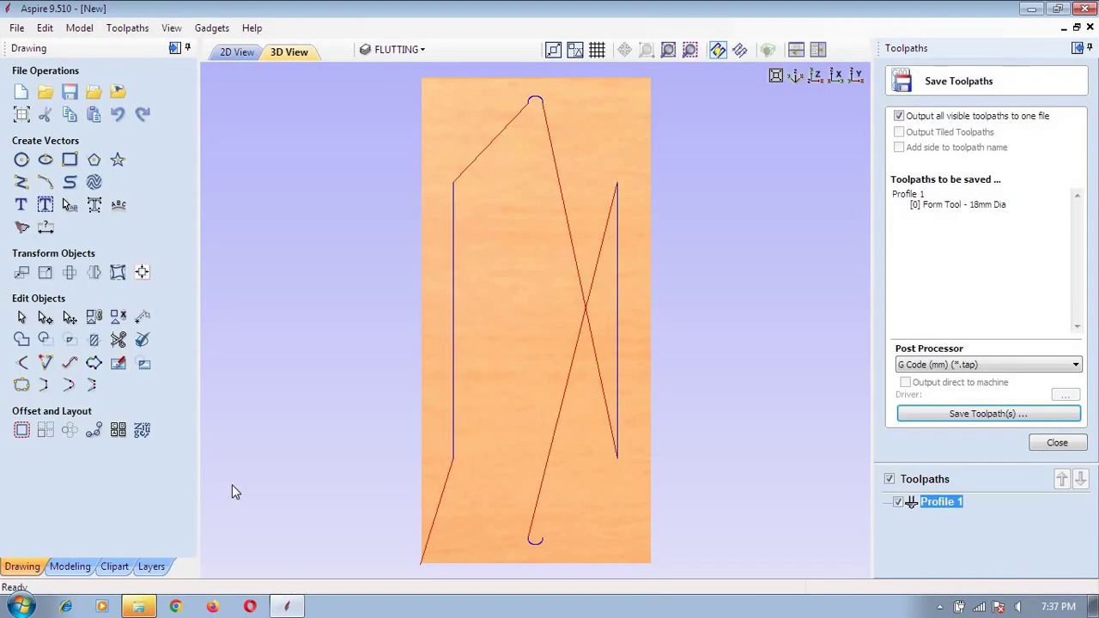
click(236, 51)
Select all door panel vectors, zoom to check the selection, and close the saving panel.
scroll(523, 193, down, 2)
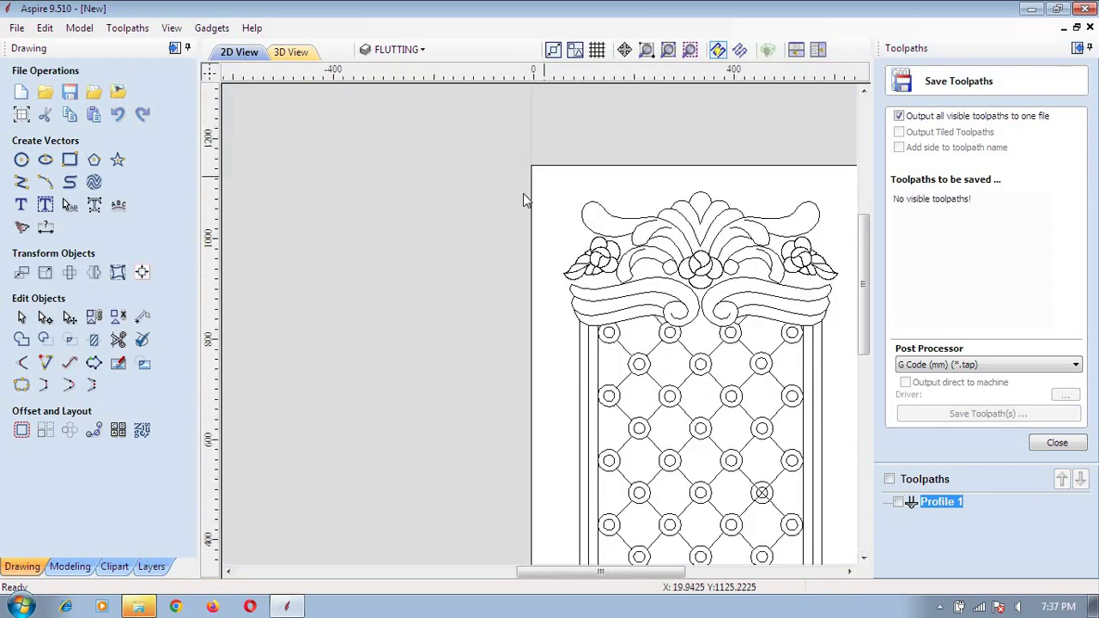
scroll(523, 193, down, 2)
click(550, 400)
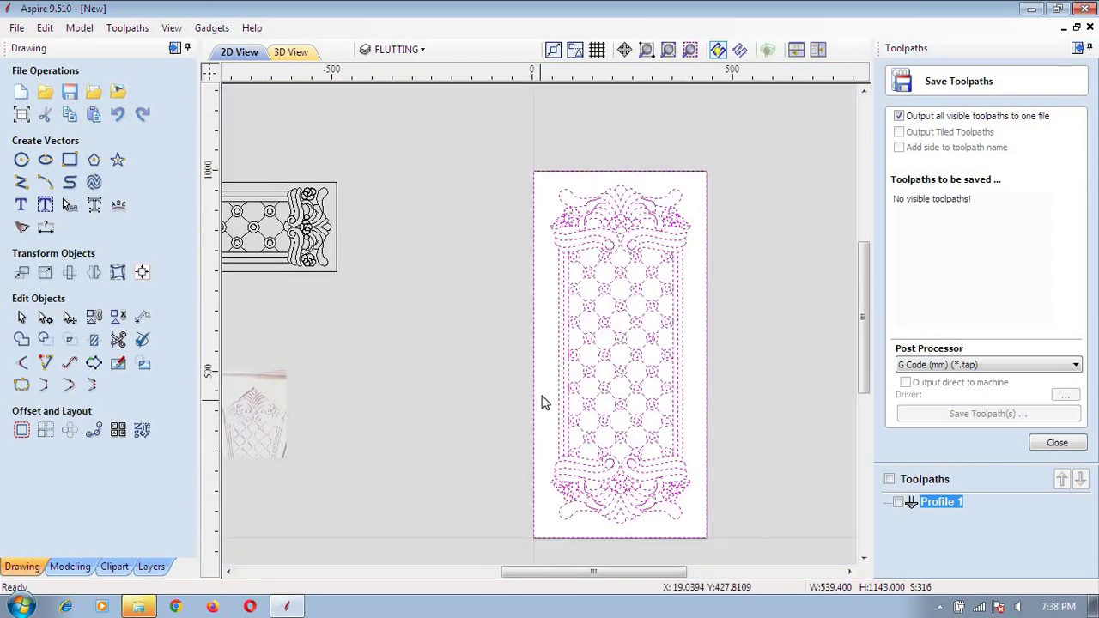
scroll(508, 332, up, 2)
scroll(620, 461, down, 2)
scroll(620, 461, up, 2)
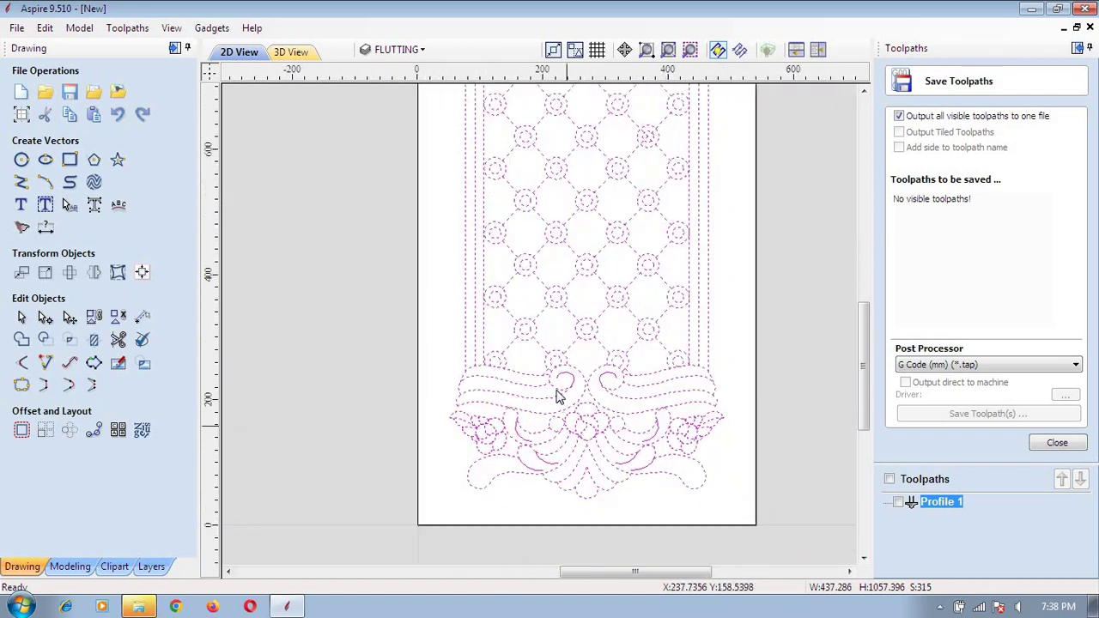
scroll(559, 393, up, 2)
scroll(562, 421, down, 2)
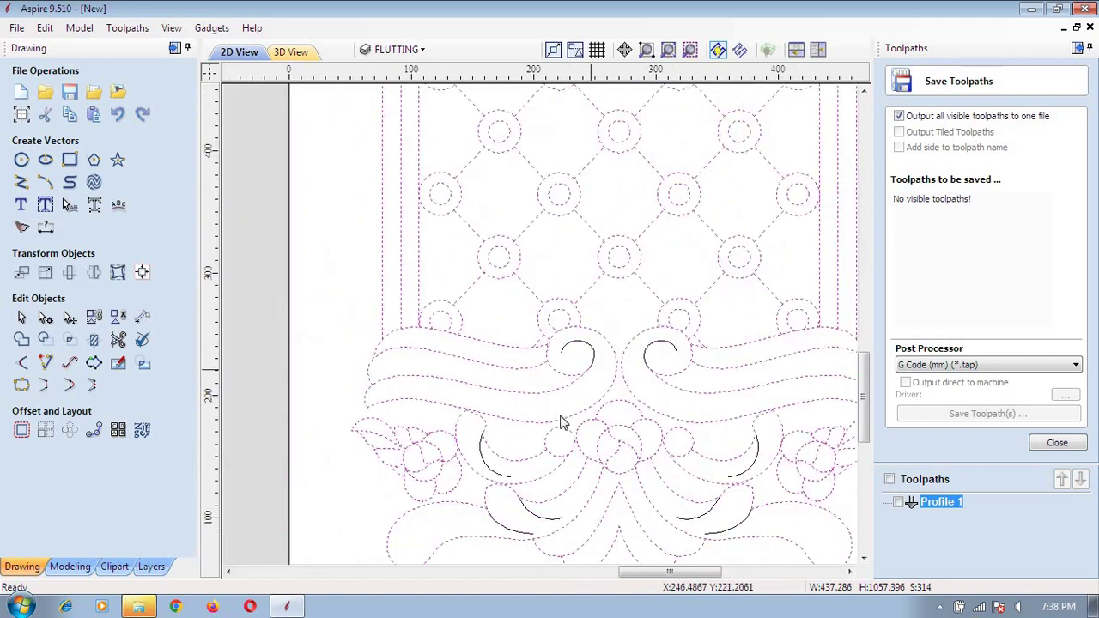
scroll(645, 469, down, 2)
scroll(653, 361, down, 2)
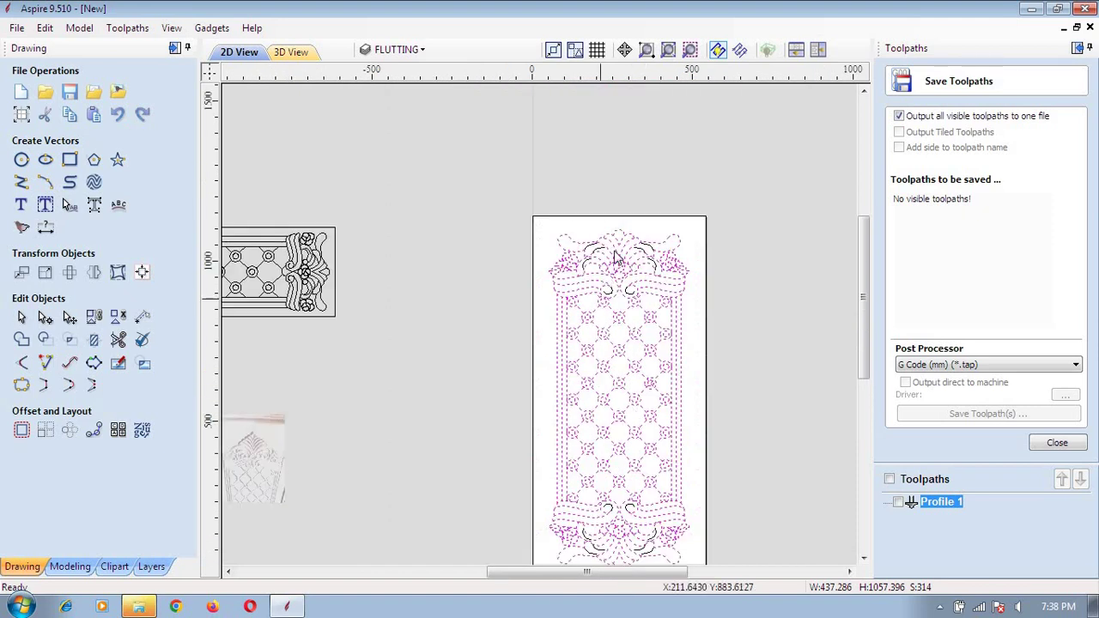
scroll(716, 241, up, 2)
scroll(730, 249, up, 2)
scroll(615, 289, down, 1)
scroll(615, 289, down, 2)
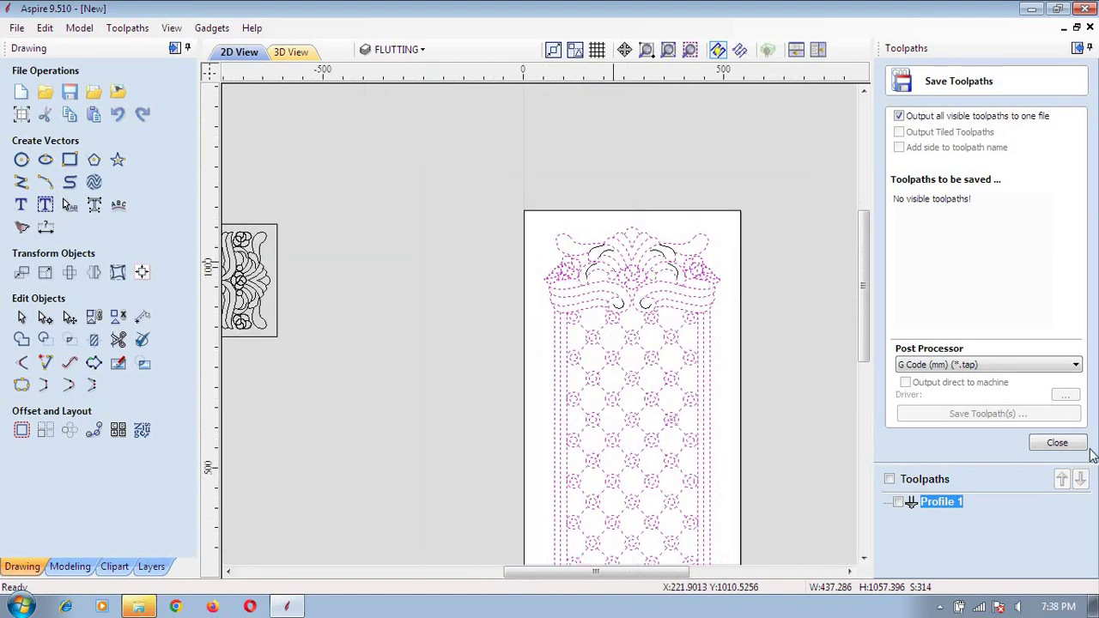
click(1058, 443)
Calculate Profile 2 with the 18mm form tool, 6.1 mm cut depth and an adjusted pass count.
click(898, 168)
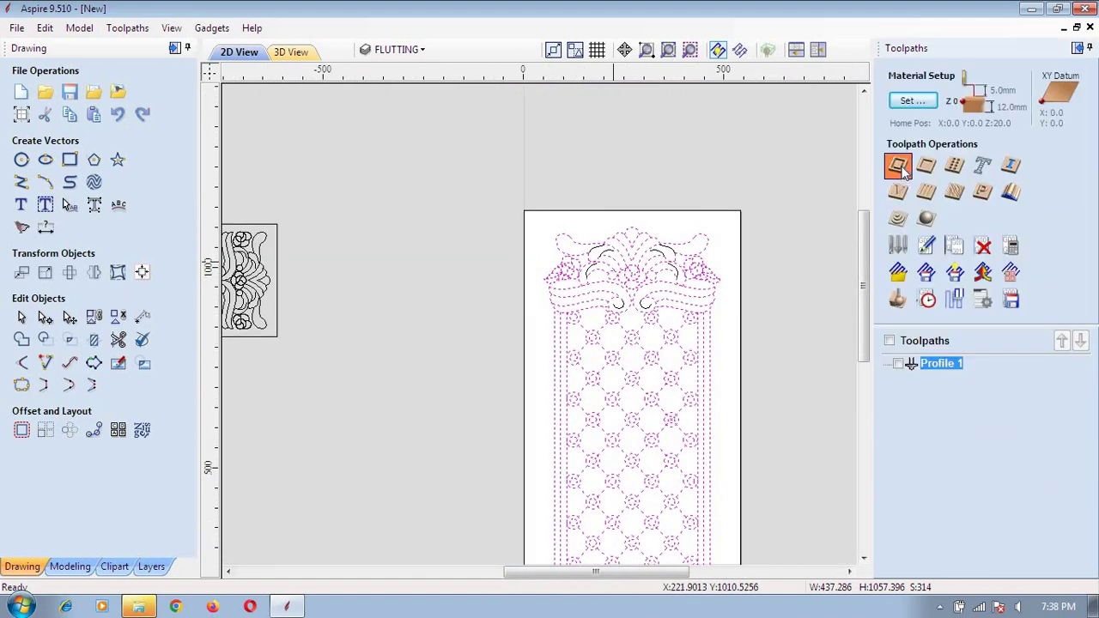
click(996, 195)
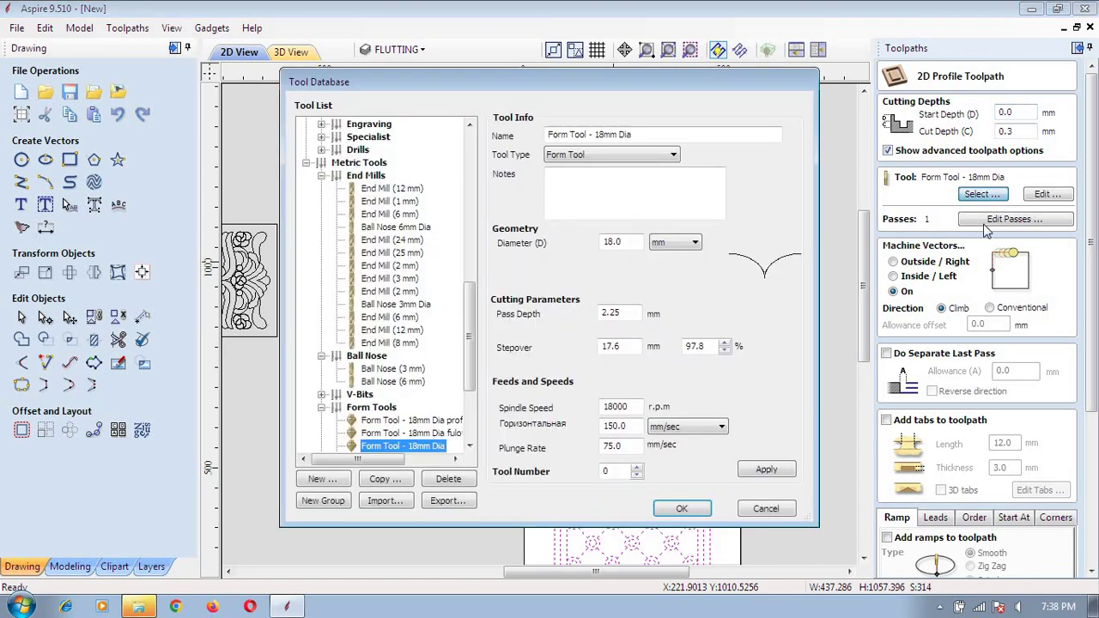
click(678, 510)
drag(1029, 130, 948, 140)
text(6.1)
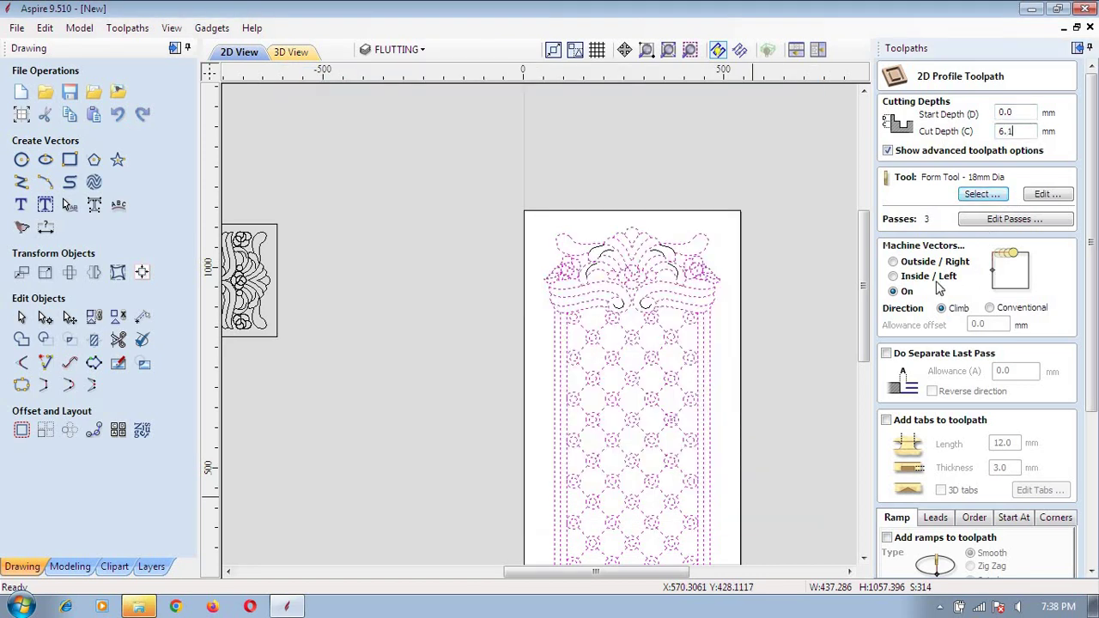
click(971, 220)
click(554, 480)
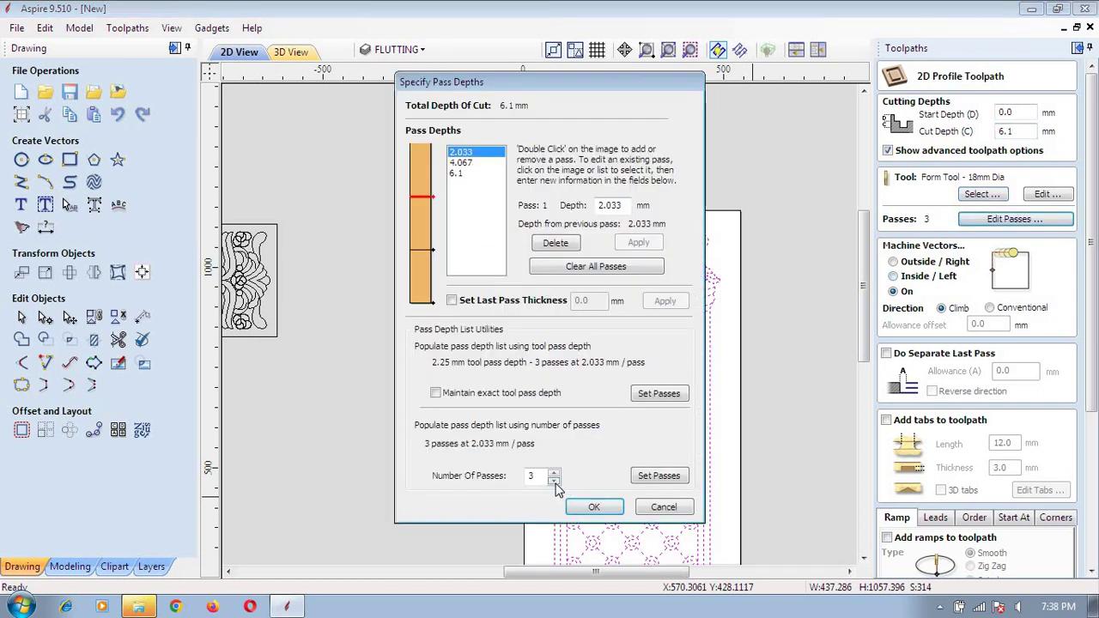
click(554, 480)
click(595, 508)
scroll(979, 430, down, 5)
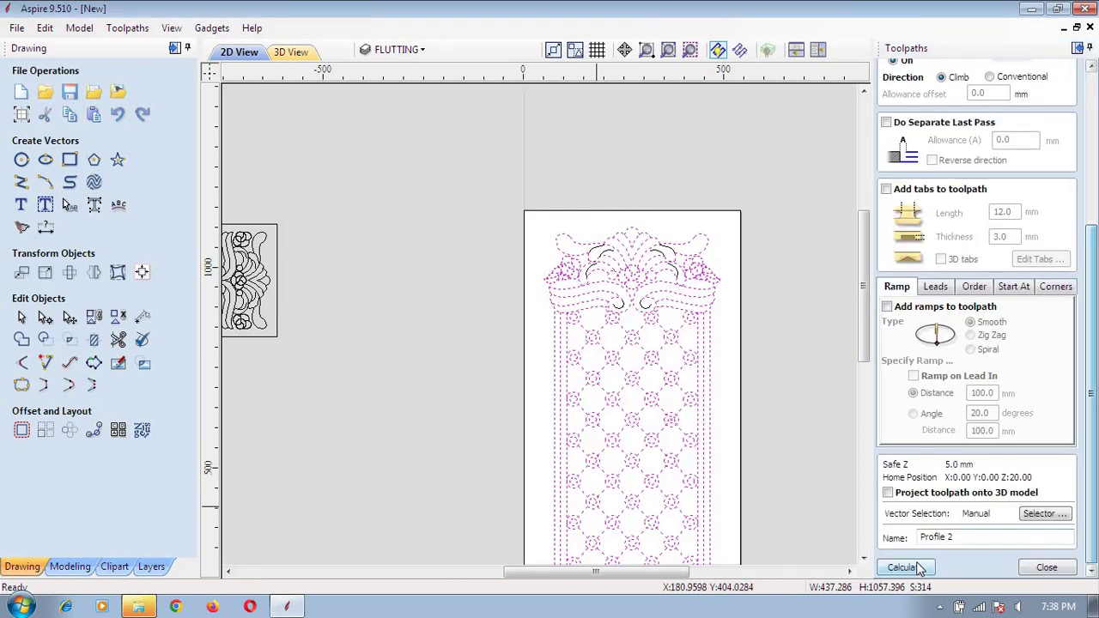
key(Return)
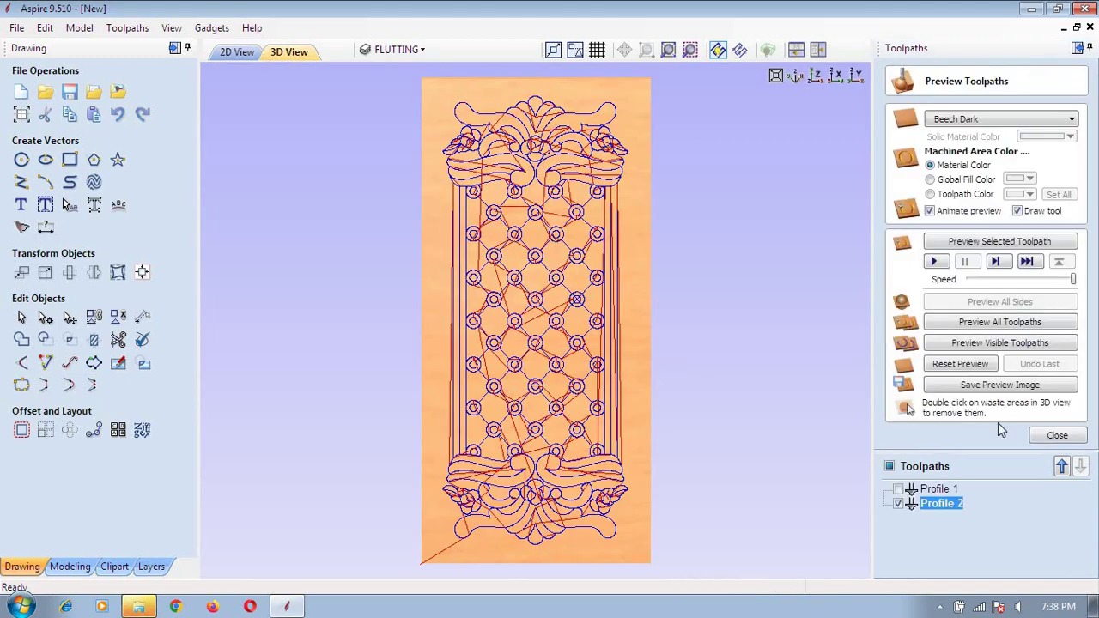
Preview the visible toolpaths carved into the wooden door panel and watch the simulation.
click(1023, 347)
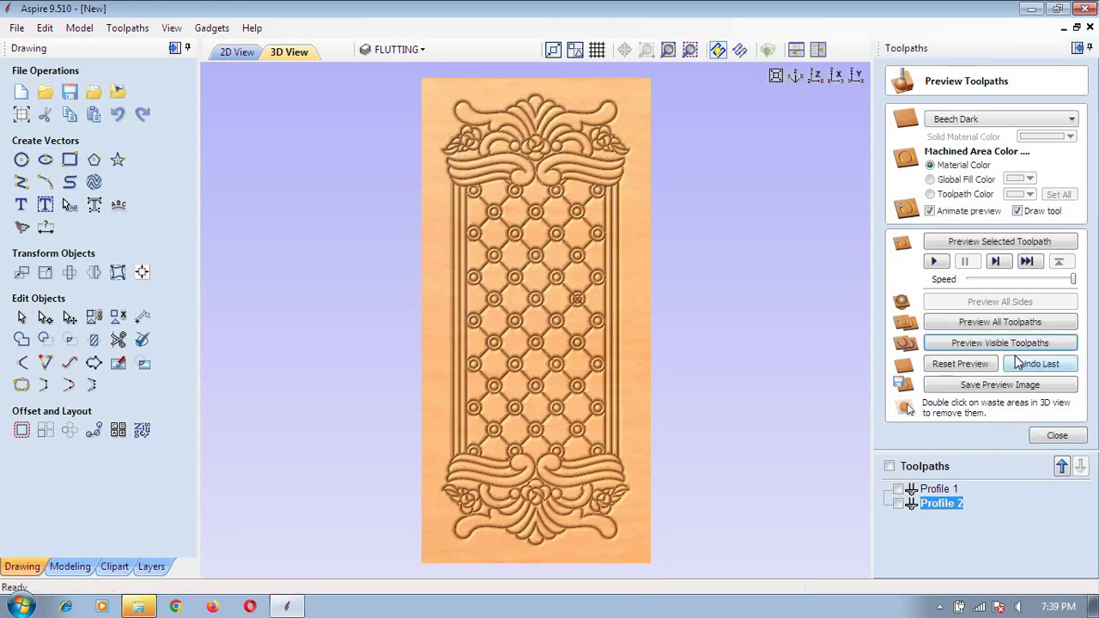
Return to the 2D view and set up a fluting toolpath with the End Mill (1 mm).
click(242, 56)
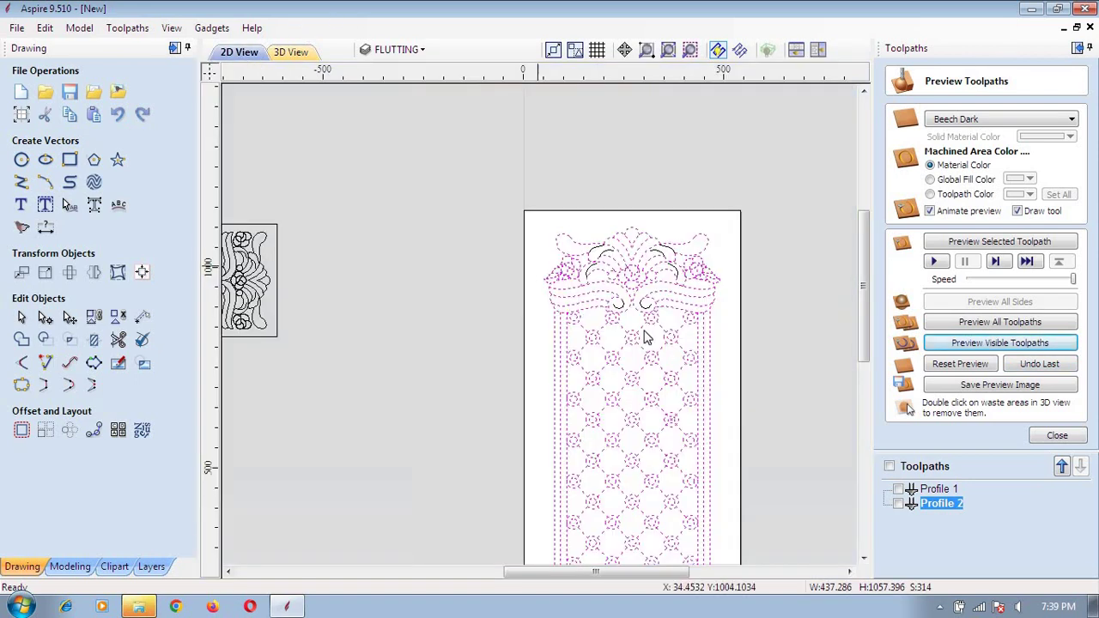
click(1055, 436)
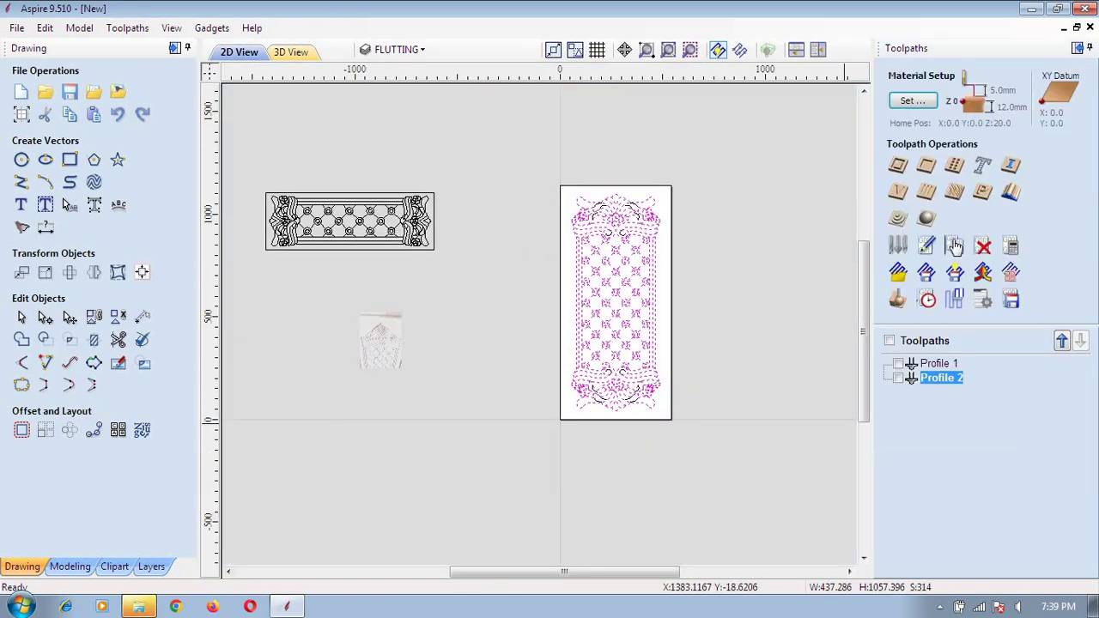
click(927, 193)
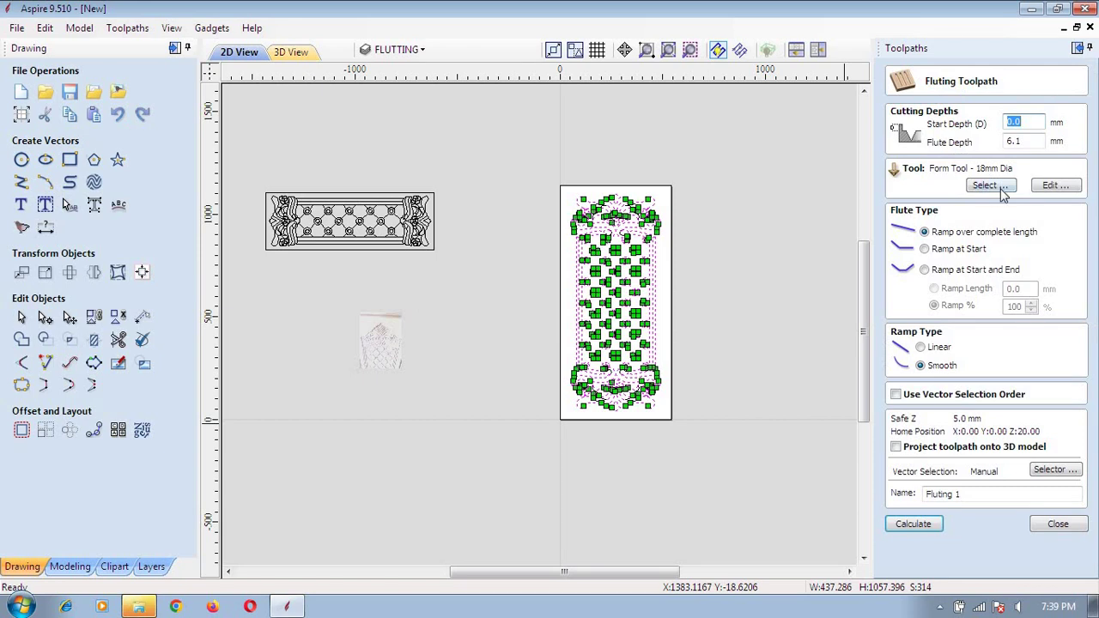
click(1001, 189)
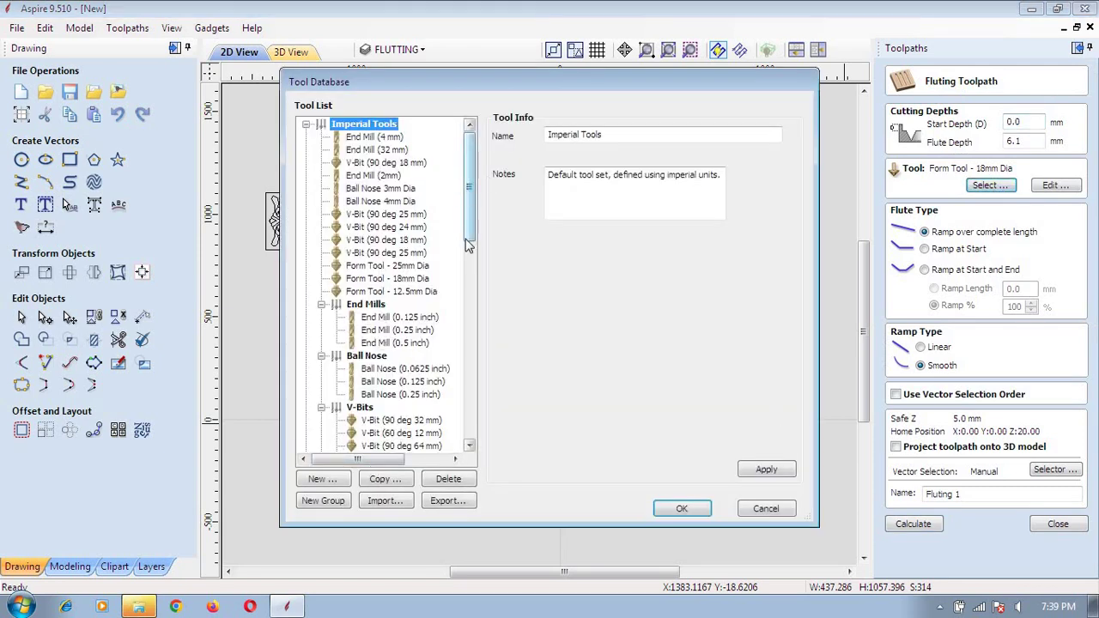
drag(464, 163, 464, 297)
click(391, 252)
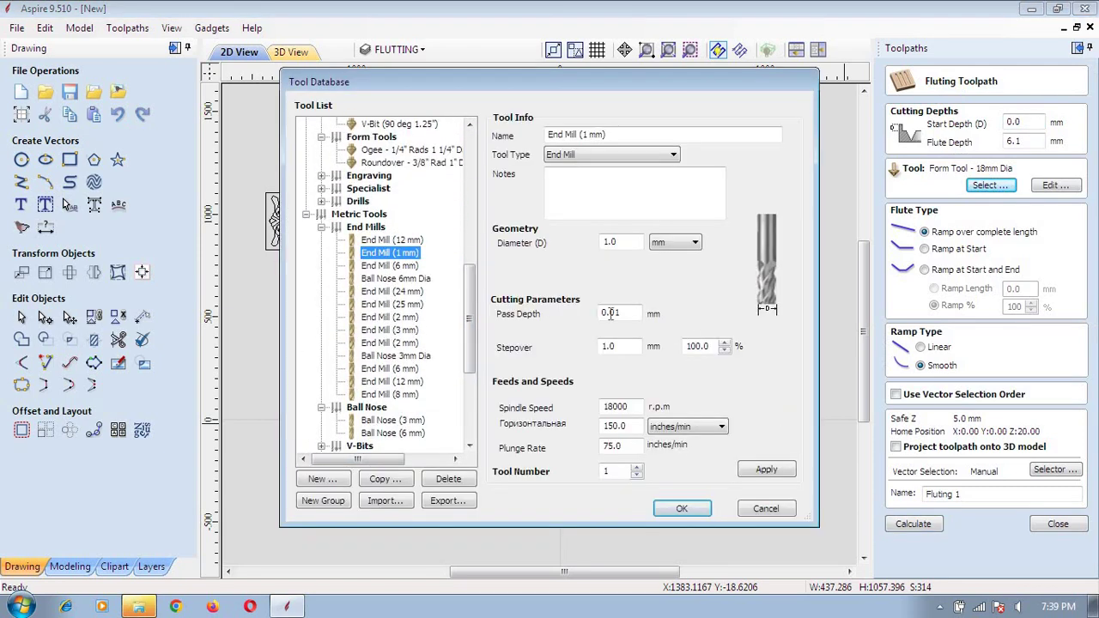
click(682, 511)
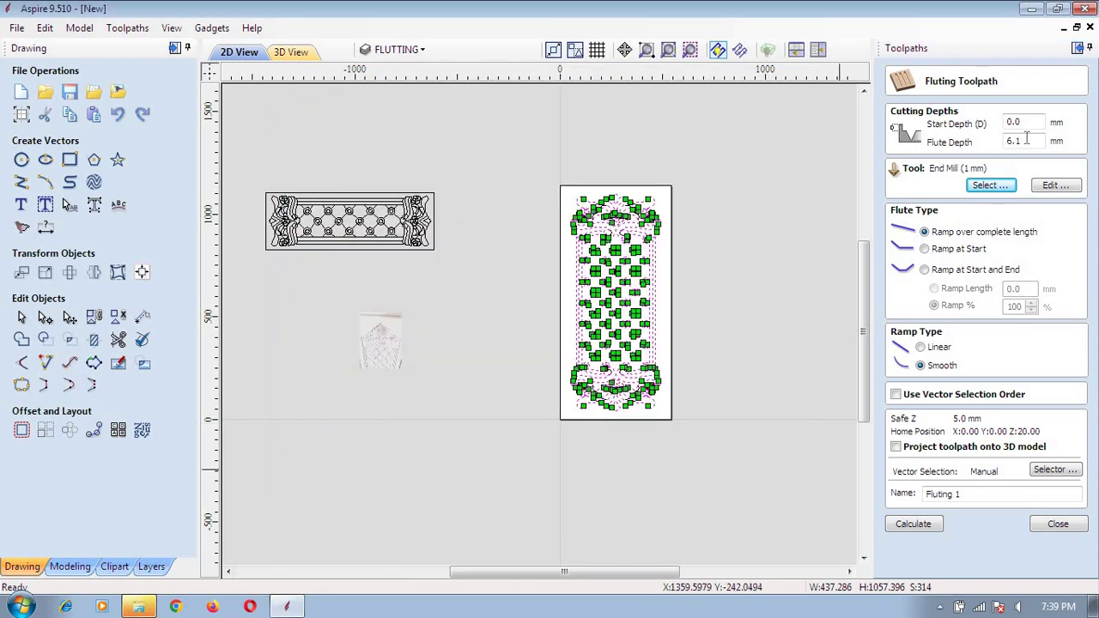
Ramp the flutes at start and end, then calculate Fluting 1.
click(937, 270)
text(0.02)
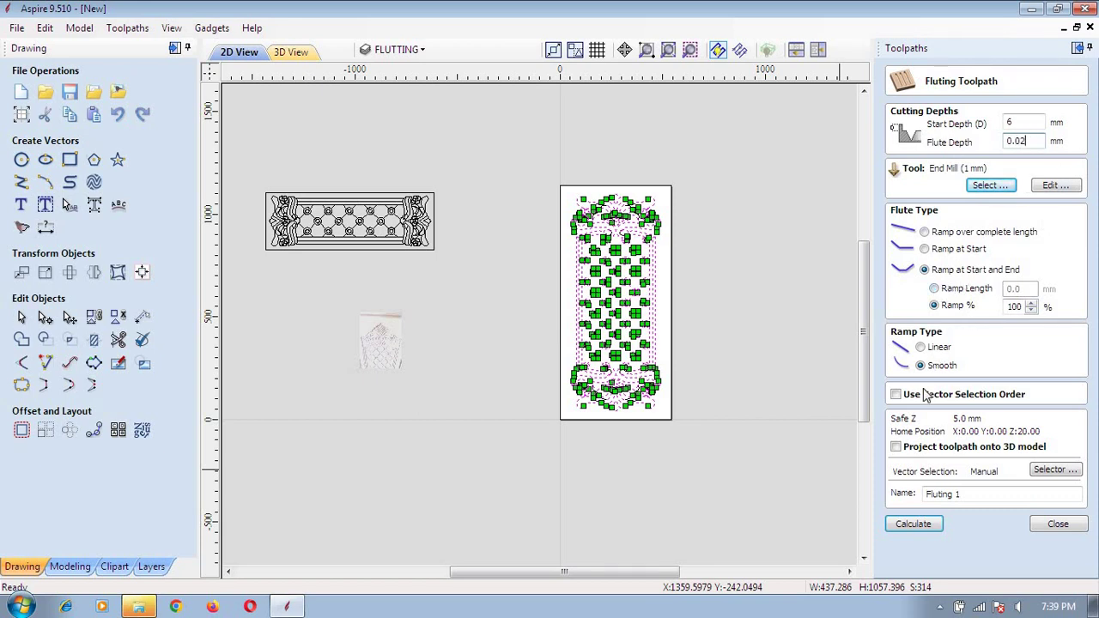
click(910, 524)
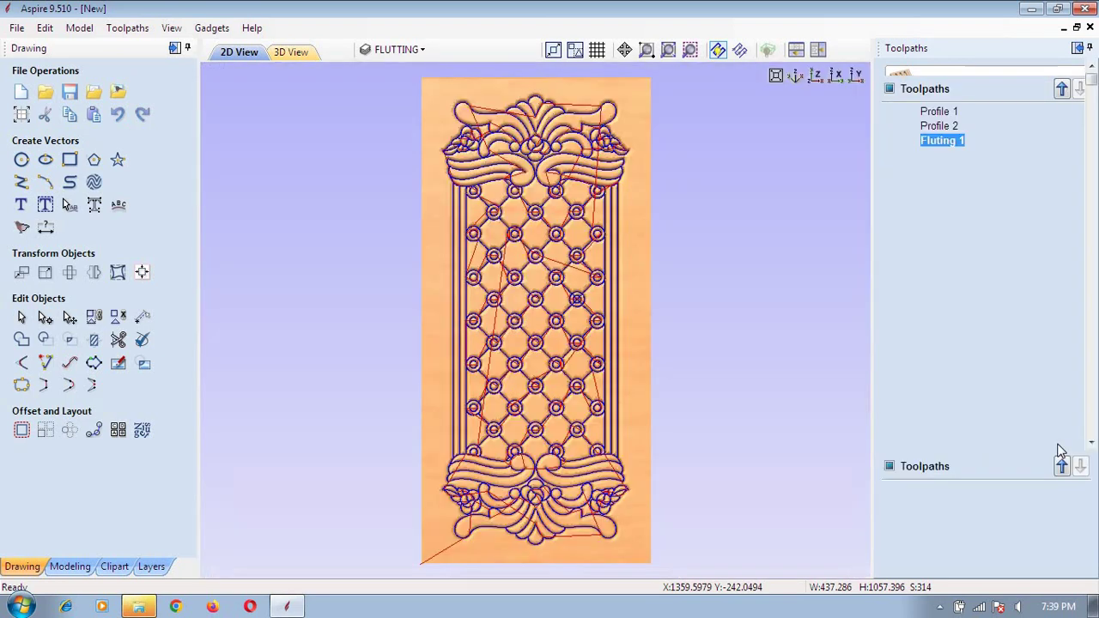
click(1059, 435)
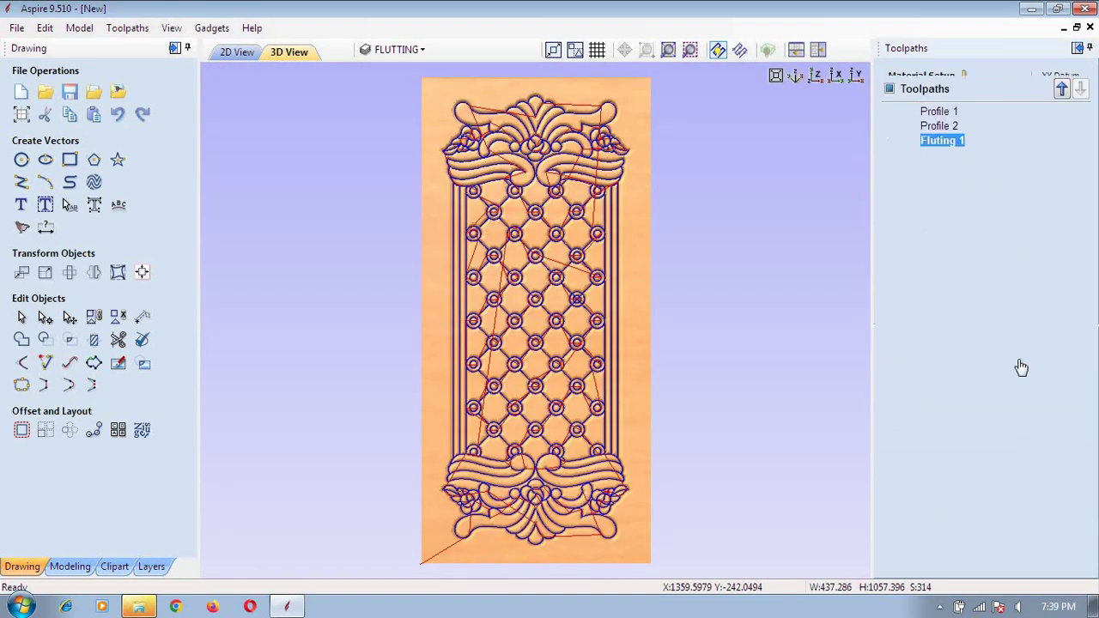
click(998, 416)
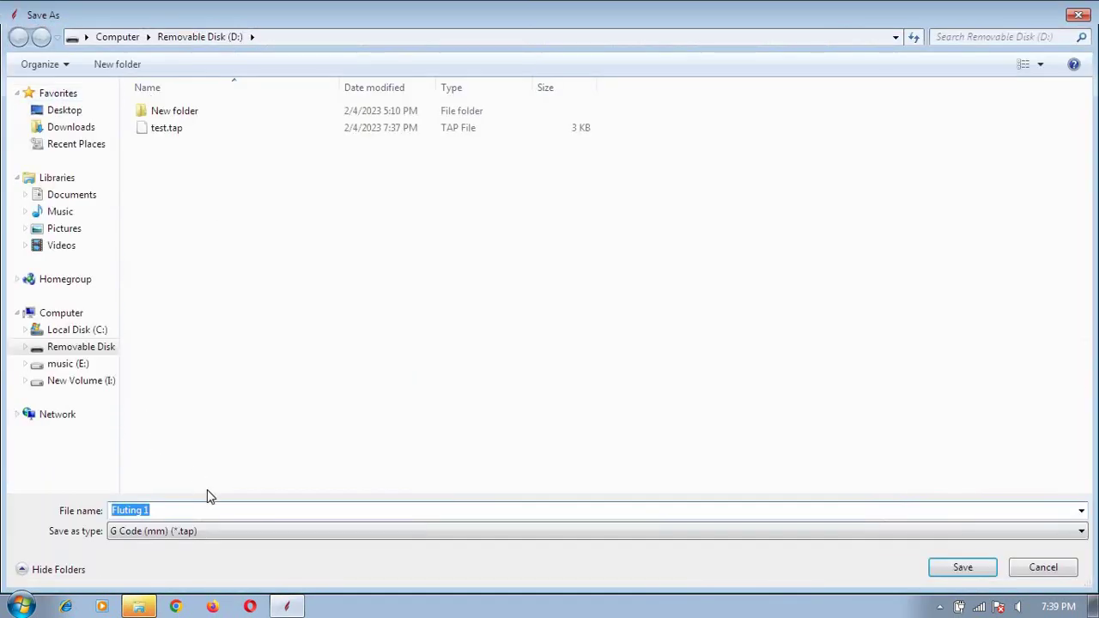
Name the G-code file 'design' and save it to the removable disk.
text(design)
key(Return)
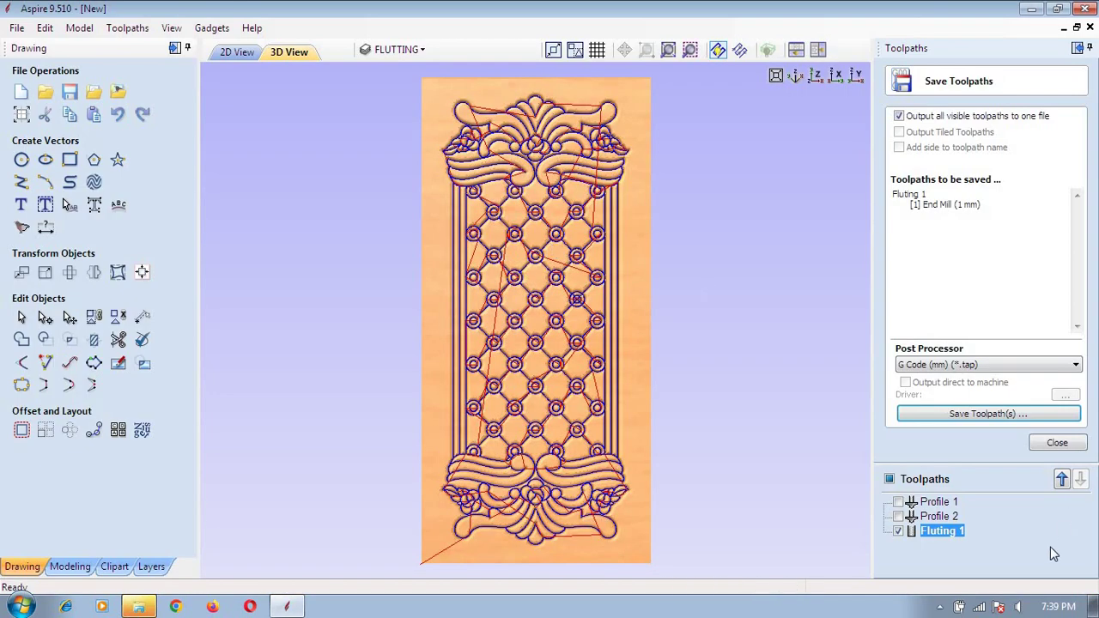
Hide Fluting 1 and select the small curved ornament strokes in the 2D view.
click(898, 531)
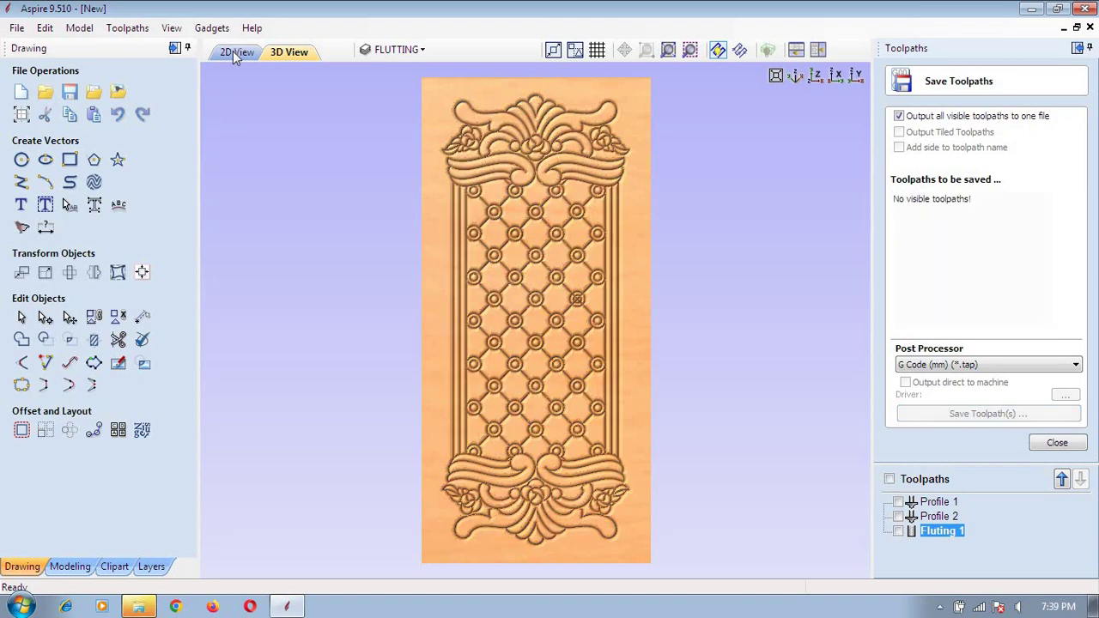
click(233, 51)
scroll(549, 320, up, 2)
scroll(550, 320, up, 2)
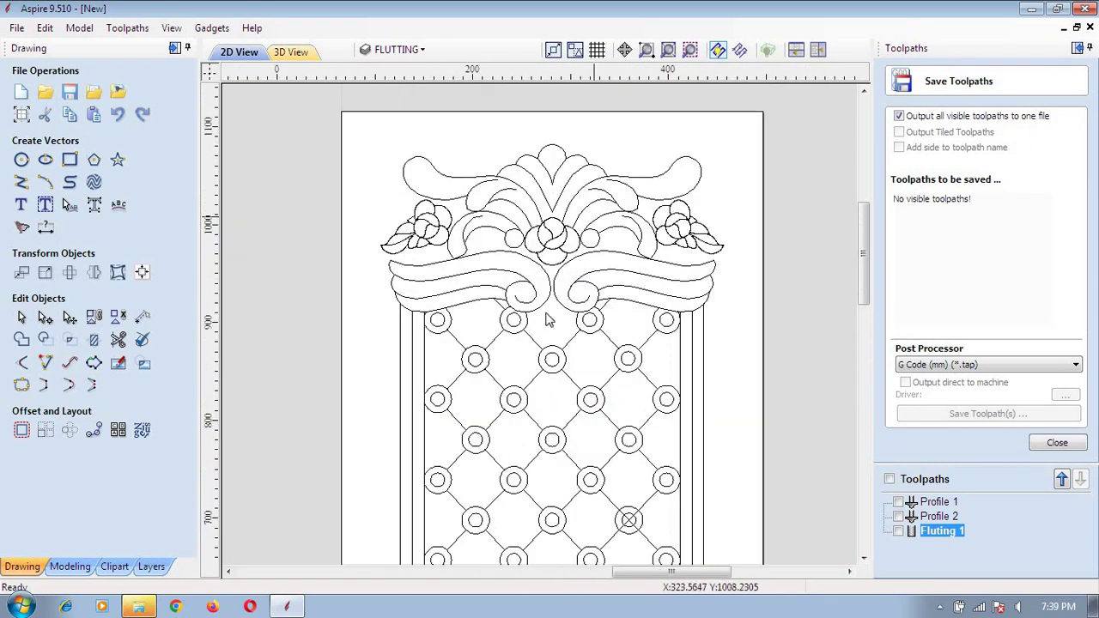
scroll(550, 319, up, 2)
scroll(579, 376, up, 2)
click(579, 413)
Close the toolpath saving panel and start a second fluting toolpath.
scroll(579, 412, down, 1)
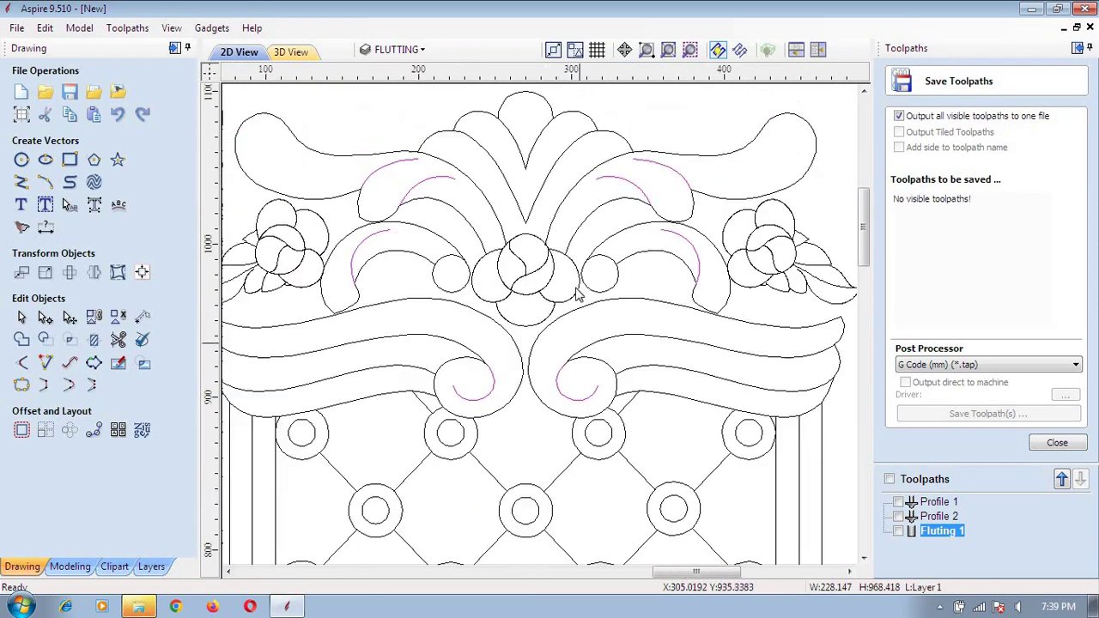
scroll(578, 295, down, 2)
scroll(565, 186, down, 5)
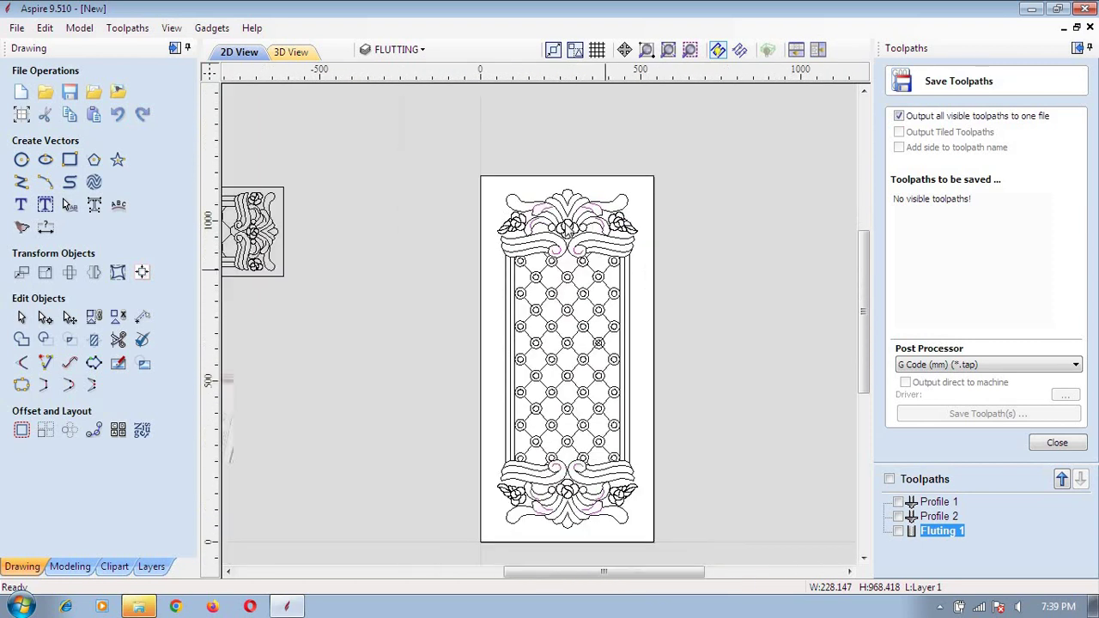
scroll(566, 230, down, 2)
scroll(572, 400, up, 4)
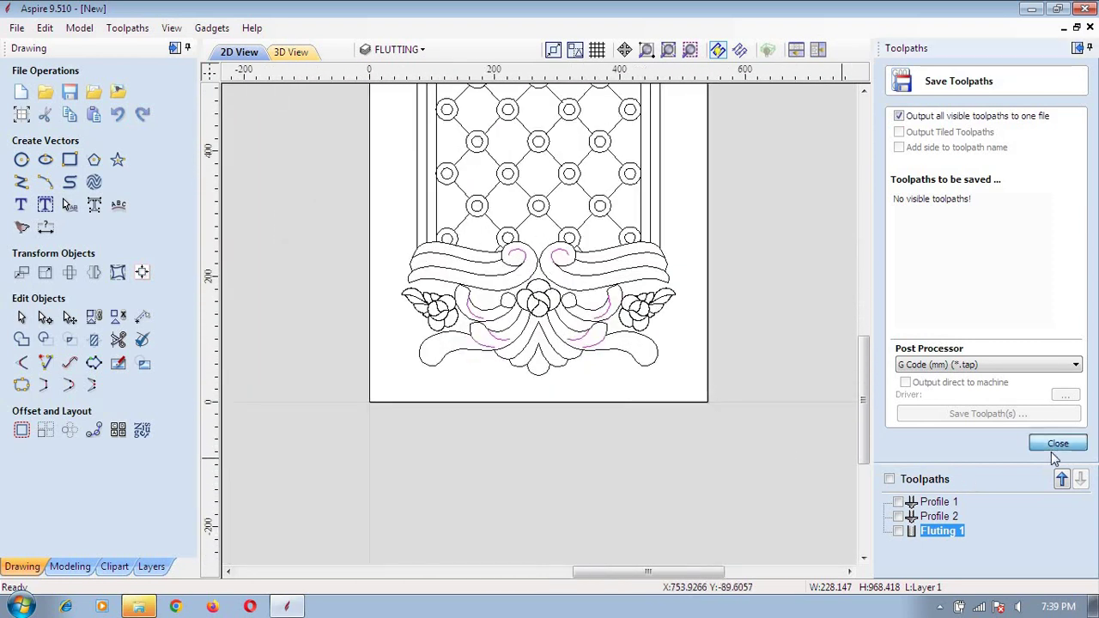
click(1054, 443)
click(926, 194)
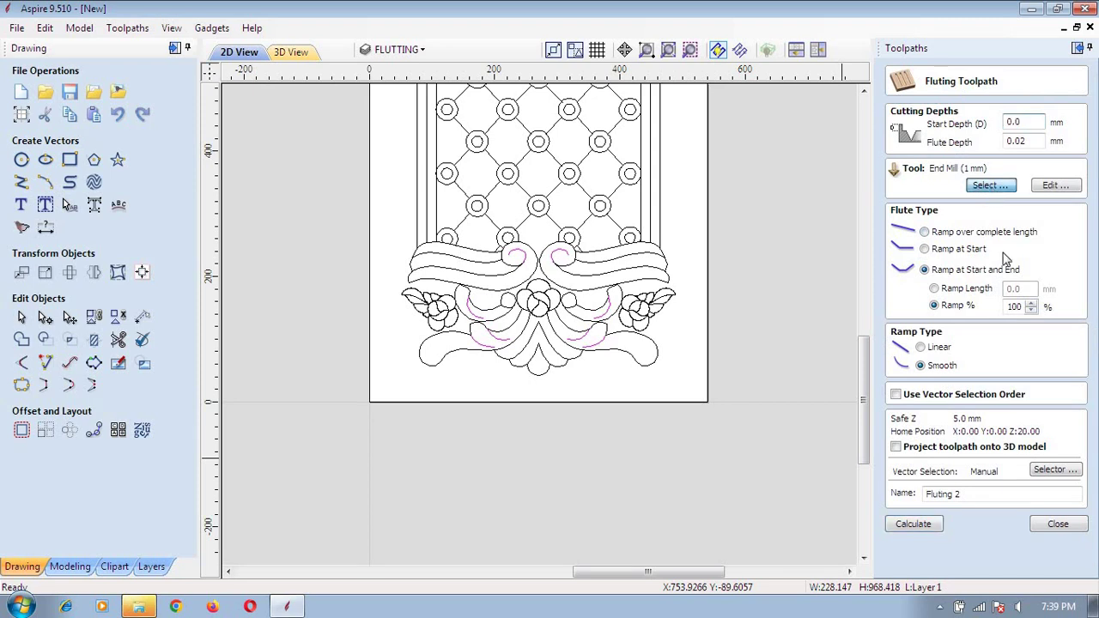
Give Fluting 2 the Form Tool - 18mm Dia, ramp over the complete length, and calculate.
click(991, 185)
drag(470, 225, 470, 352)
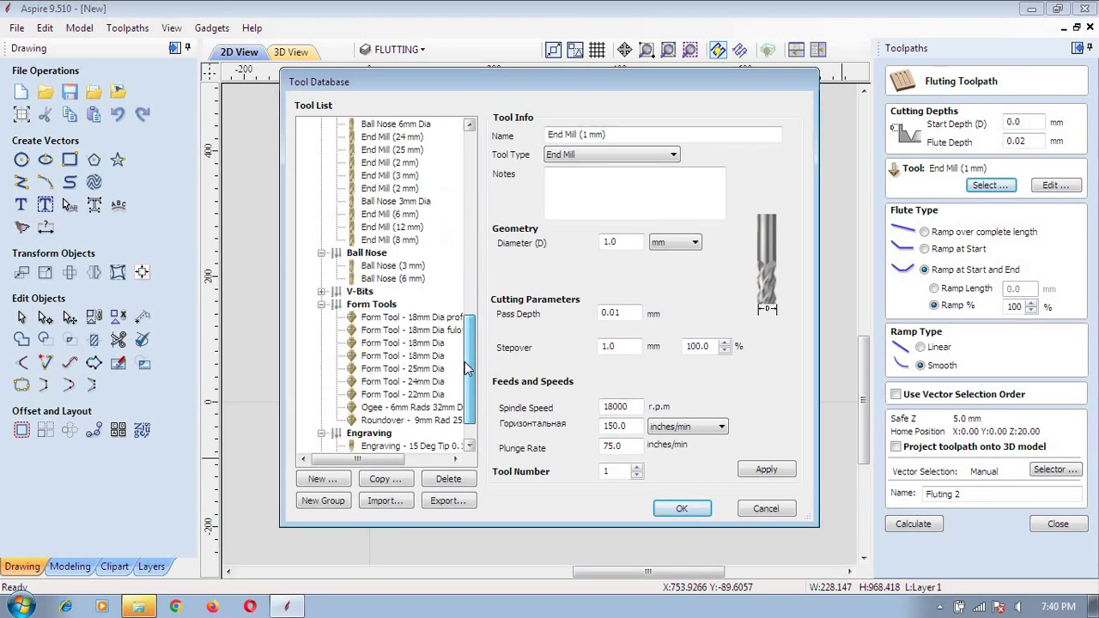
click(402, 304)
click(682, 509)
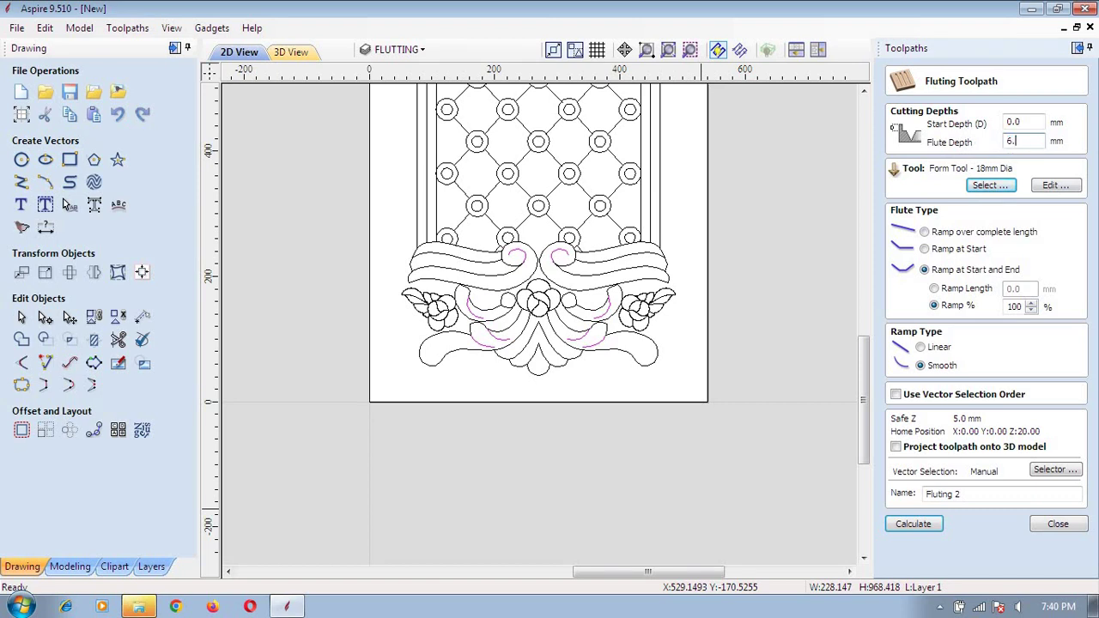
click(934, 233)
click(914, 524)
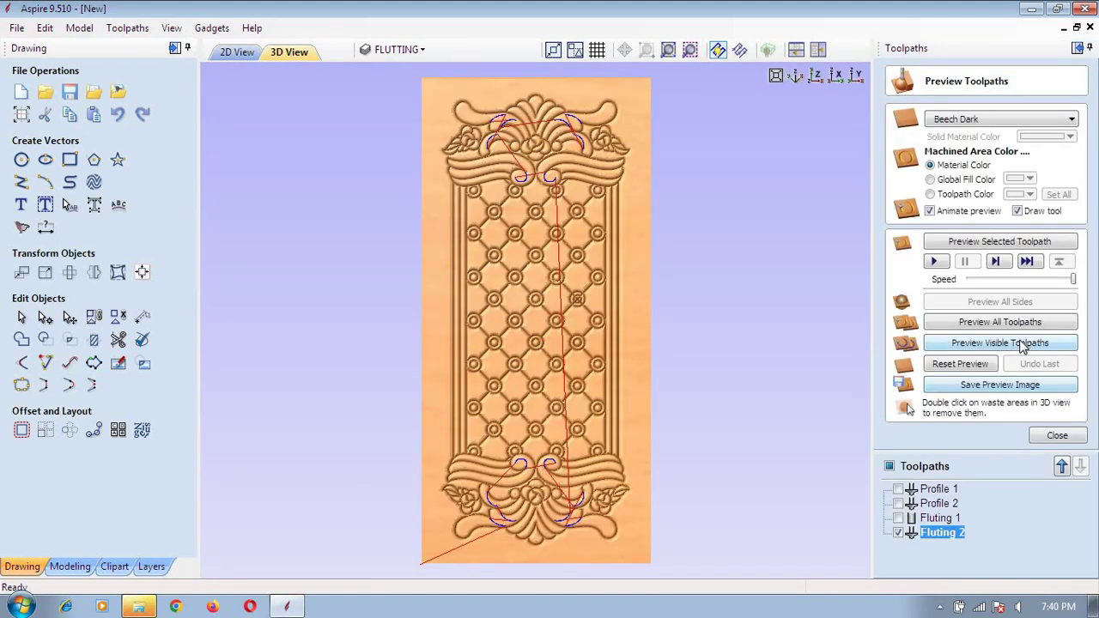
Simulate Fluting 2 in wood, zoom and tilt to inspect the carved lattice, then return to 2D.
click(1022, 343)
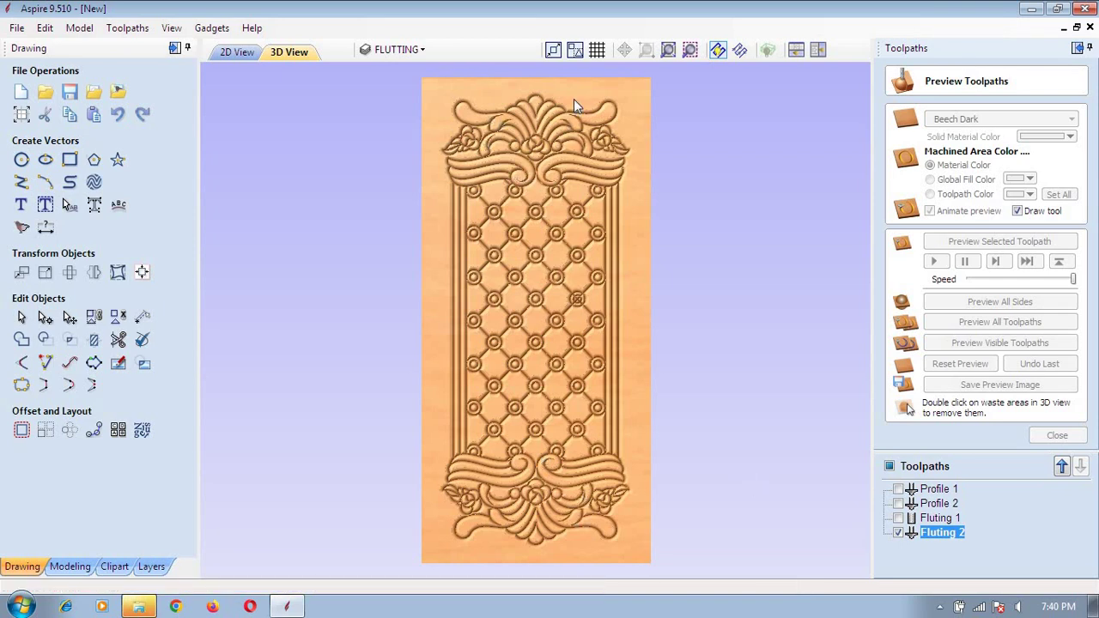
scroll(573, 97, up, 1)
scroll(573, 98, up, 2)
scroll(574, 129, up, 2)
drag(574, 149, 573, 119)
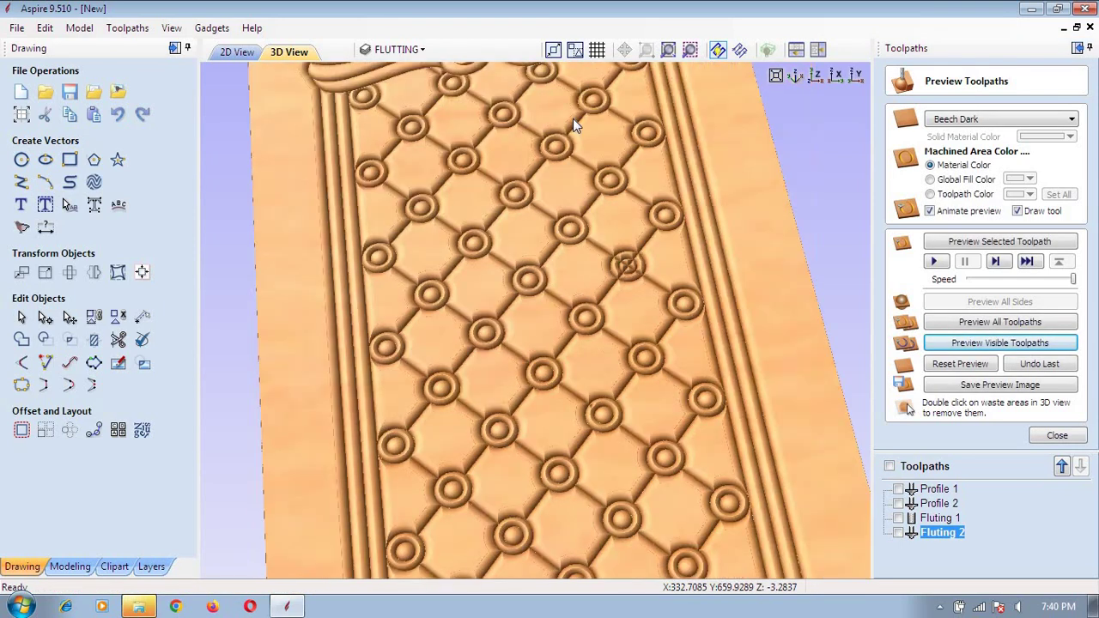
scroll(580, 328, down, 2)
scroll(618, 264, down, 2)
scroll(606, 361, up, 4)
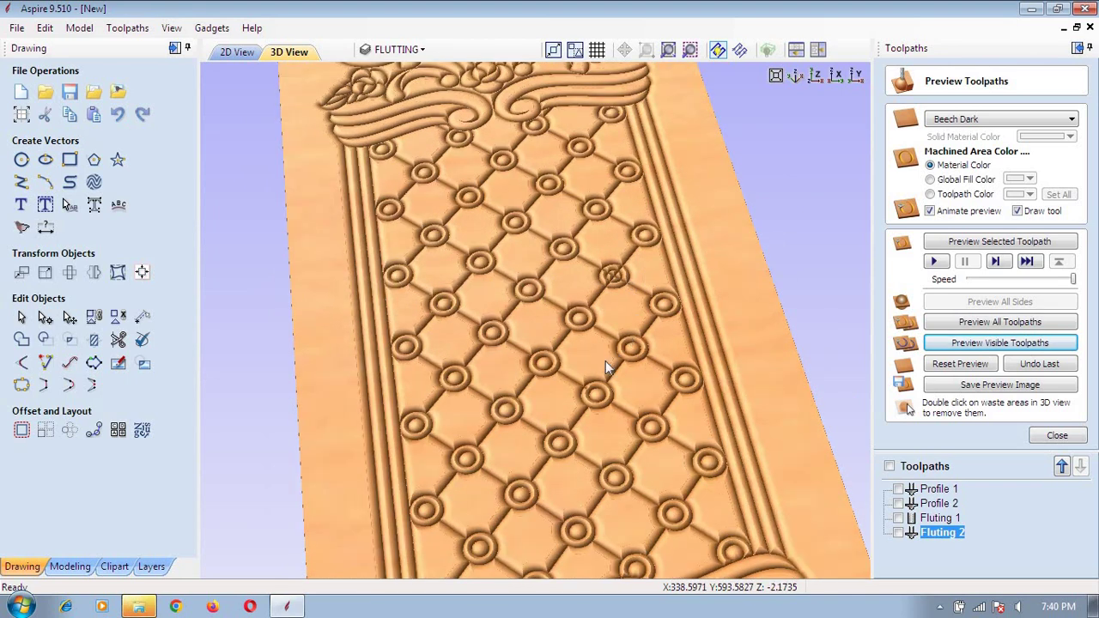
drag(605, 361, 682, 327)
scroll(688, 249, up, 3)
scroll(726, 231, up, 1)
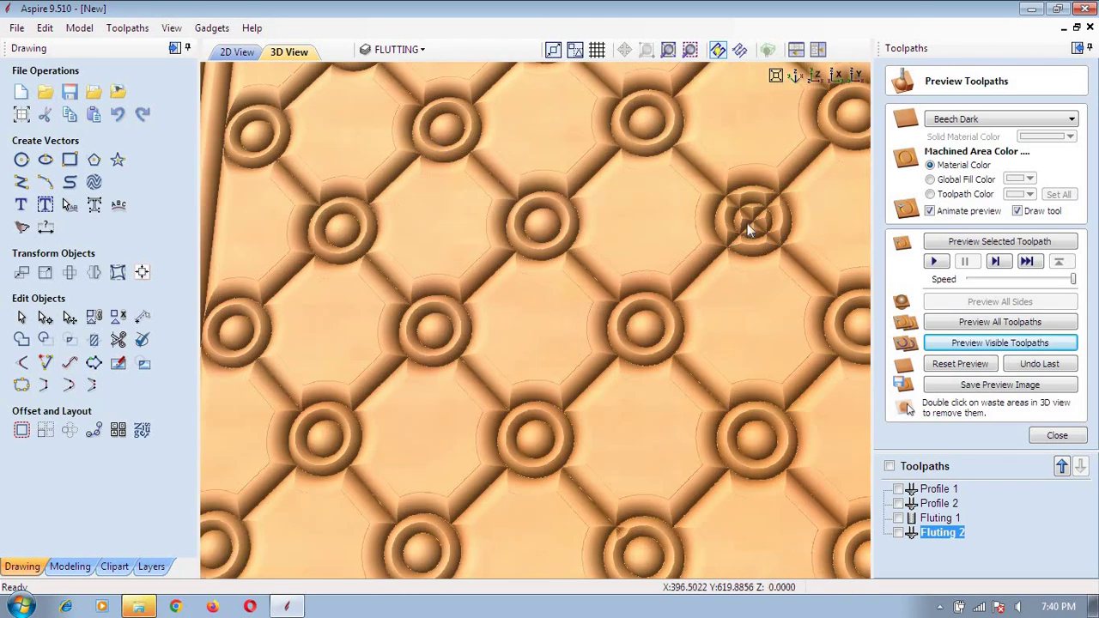
click(238, 52)
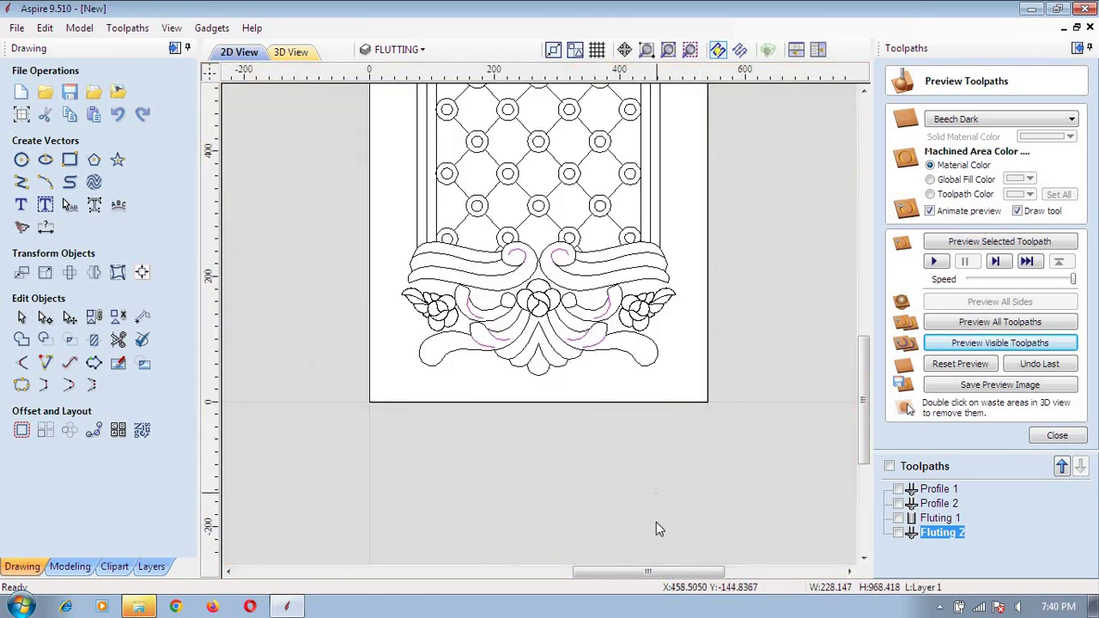
Trim the four crossing line segments inside the lattice's inner circle with Interactive Vector Trim.
scroll(623, 219, up, 2)
scroll(618, 225, up, 2)
scroll(614, 232, up, 2)
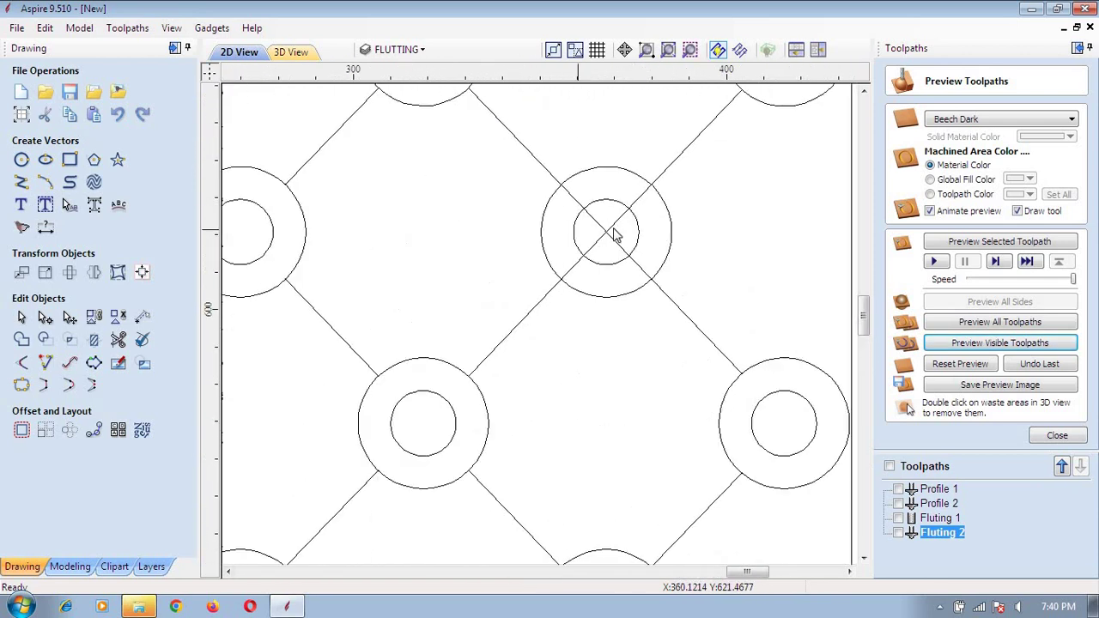
click(119, 339)
scroll(628, 207, up, 3)
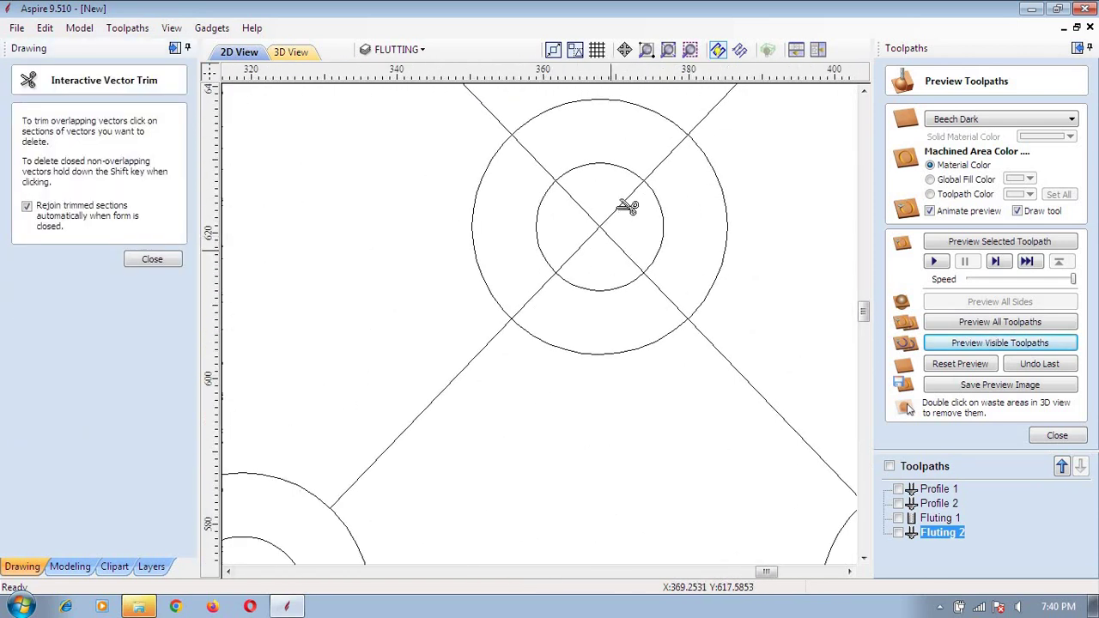
click(628, 207)
click(590, 201)
click(596, 252)
click(628, 249)
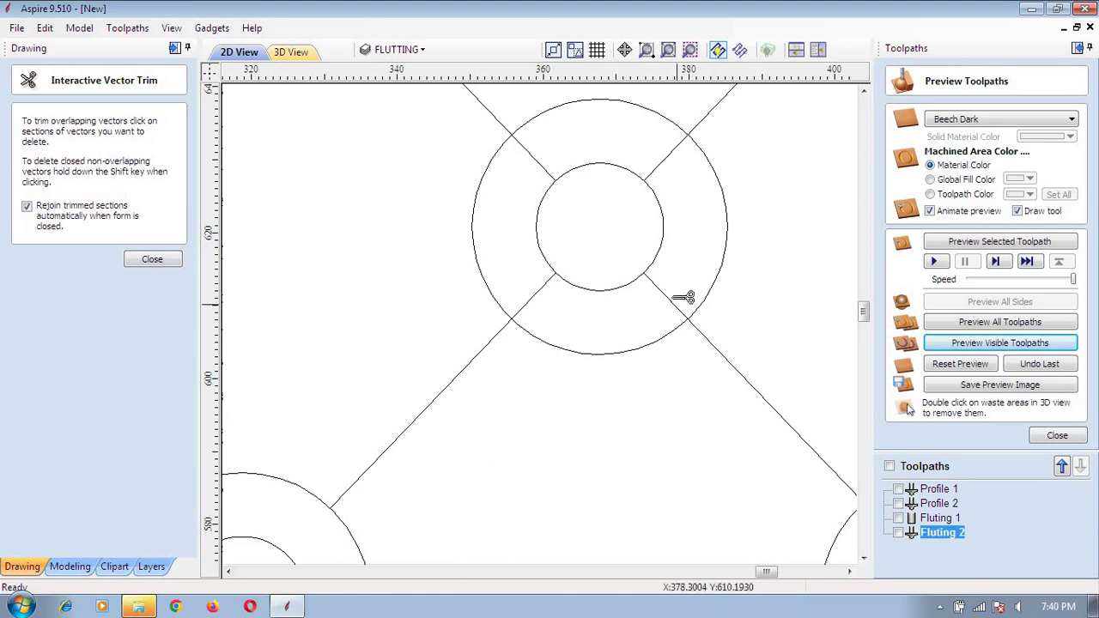
Trim the four crossing line segments inside the surrounding ring, leaving it clear.
click(673, 298)
click(665, 155)
click(540, 159)
click(541, 294)
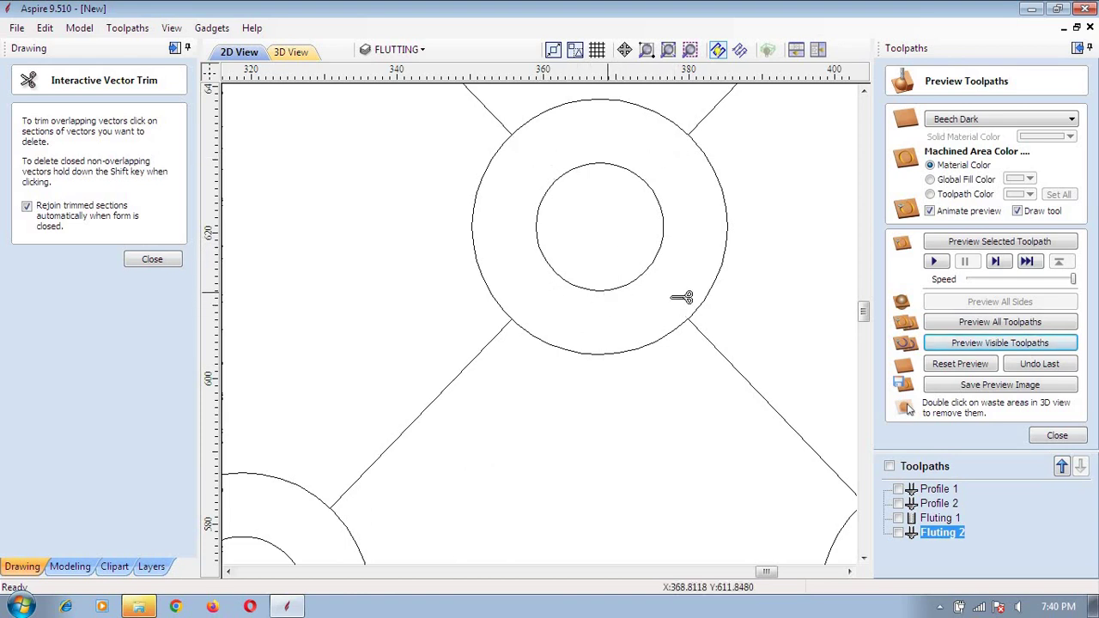
key(Escape)
scroll(647, 275, down, 3)
scroll(626, 307, down, 3)
scroll(626, 307, down, 3)
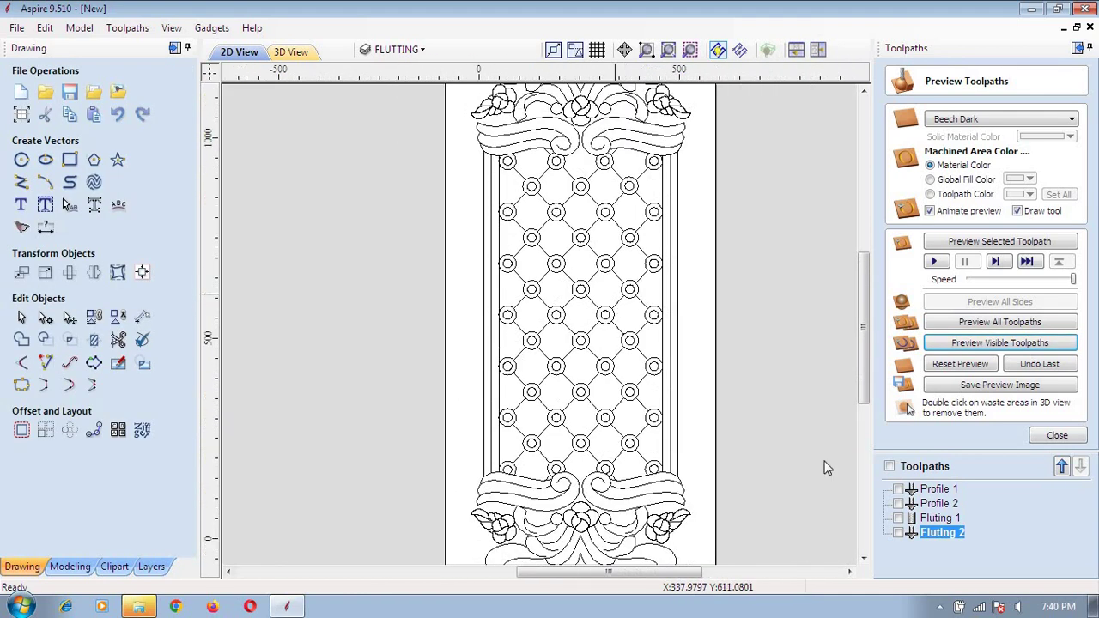
Show Fluting 2, save it as a 'Fluting 2' G-code (mm) file, then hide it again.
click(898, 533)
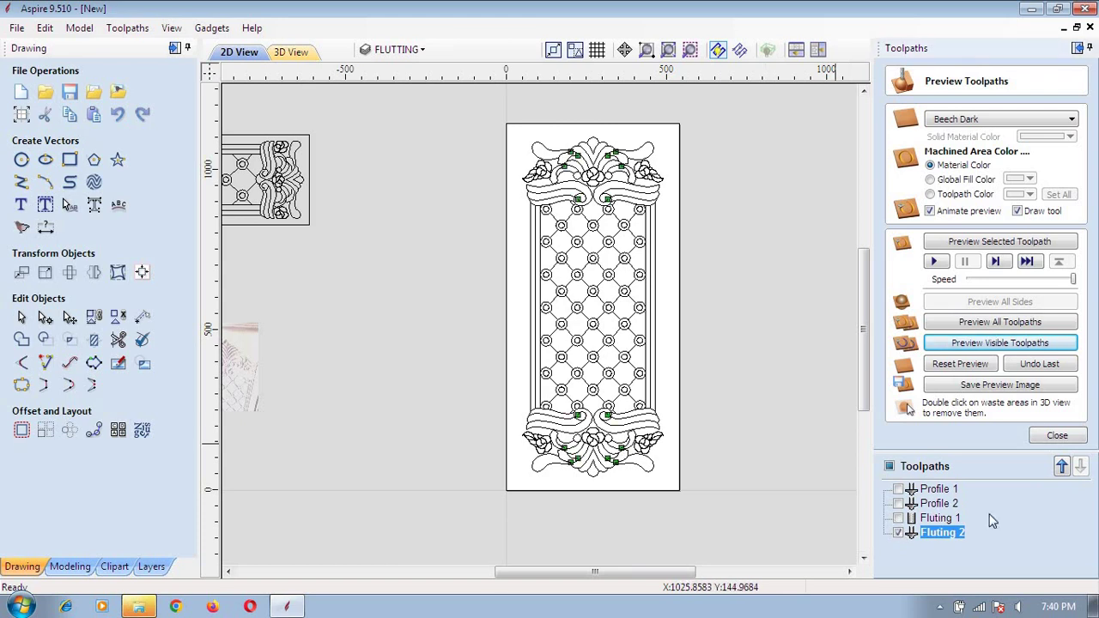
click(1057, 437)
click(1014, 299)
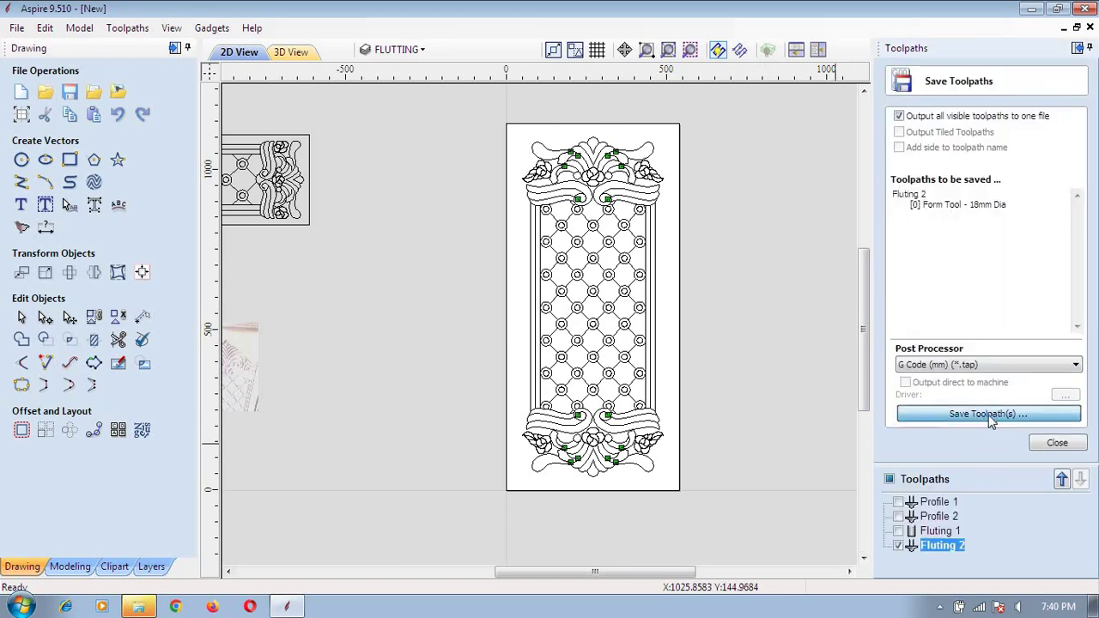
click(988, 414)
click(959, 574)
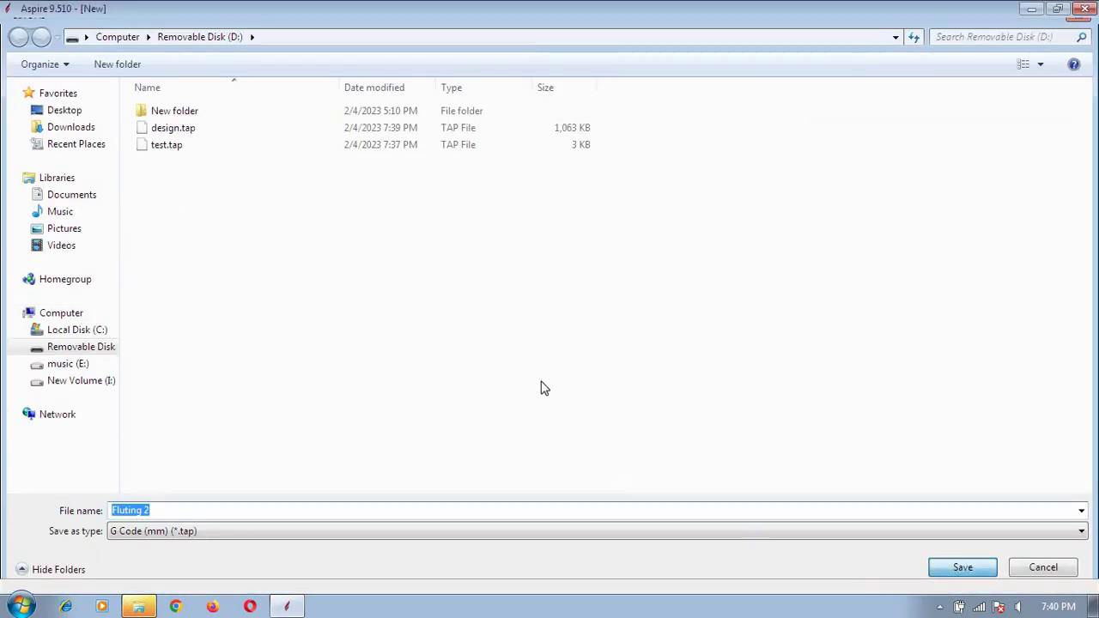
click(898, 547)
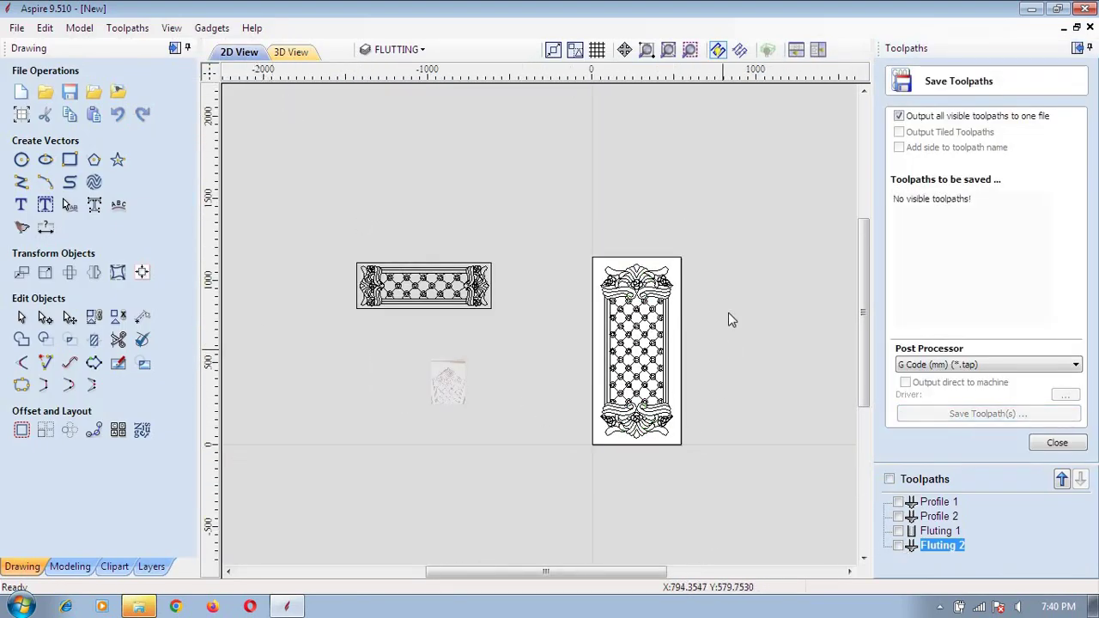
Select all the door panel's vectors and close the toolpath saving options.
scroll(728, 313, up, 2)
click(521, 481)
scroll(492, 404, up, 1)
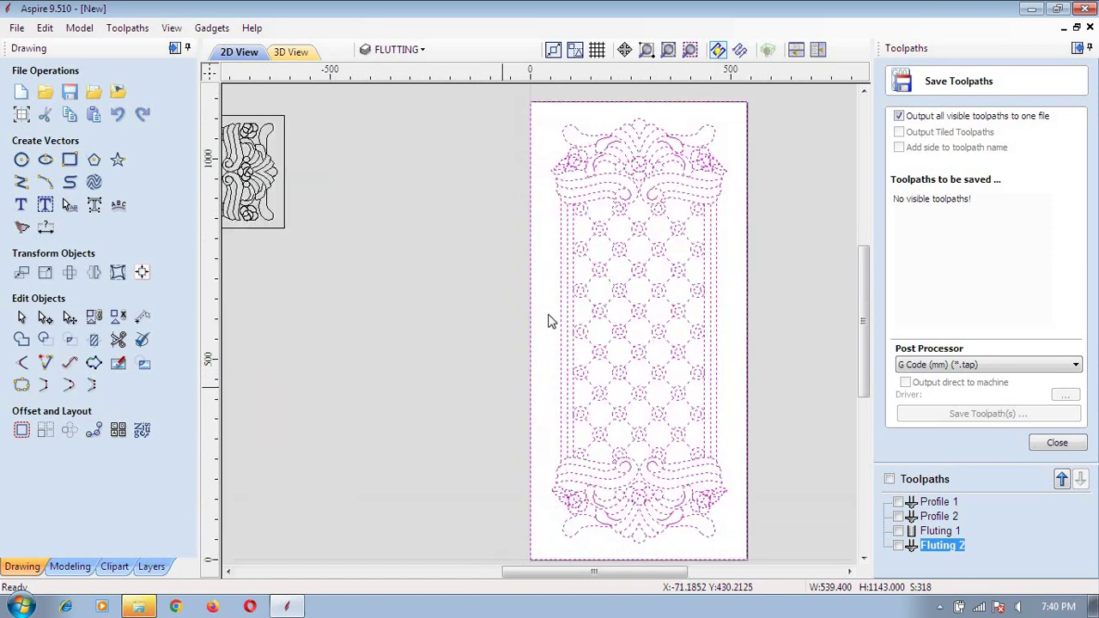
scroll(506, 336, up, 1)
scroll(607, 451, down, 1)
scroll(607, 451, up, 1)
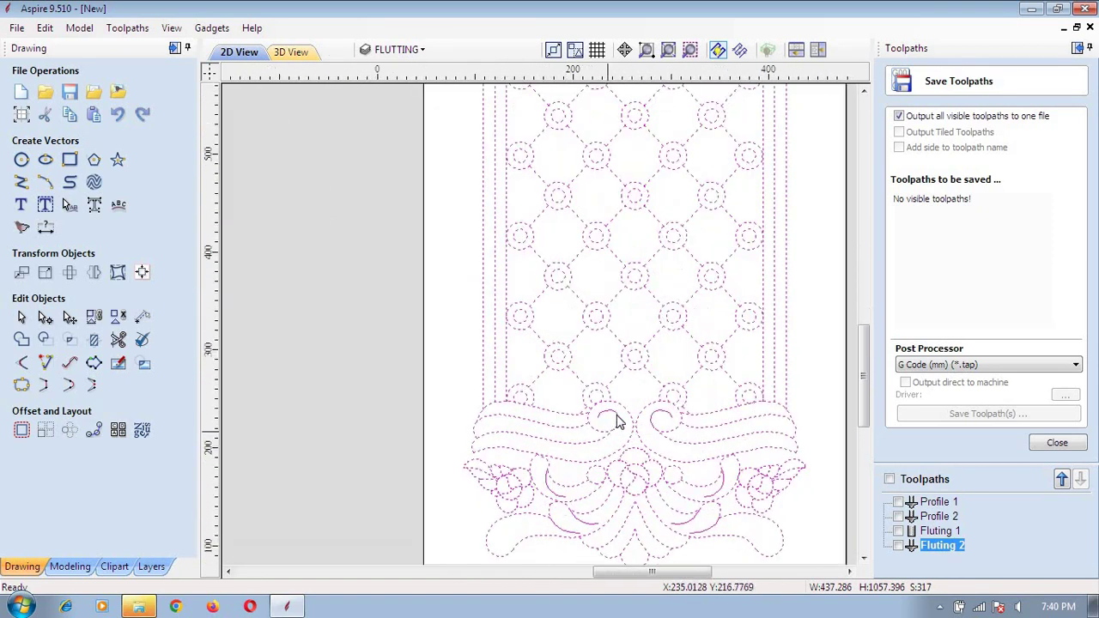
scroll(616, 418, up, 1)
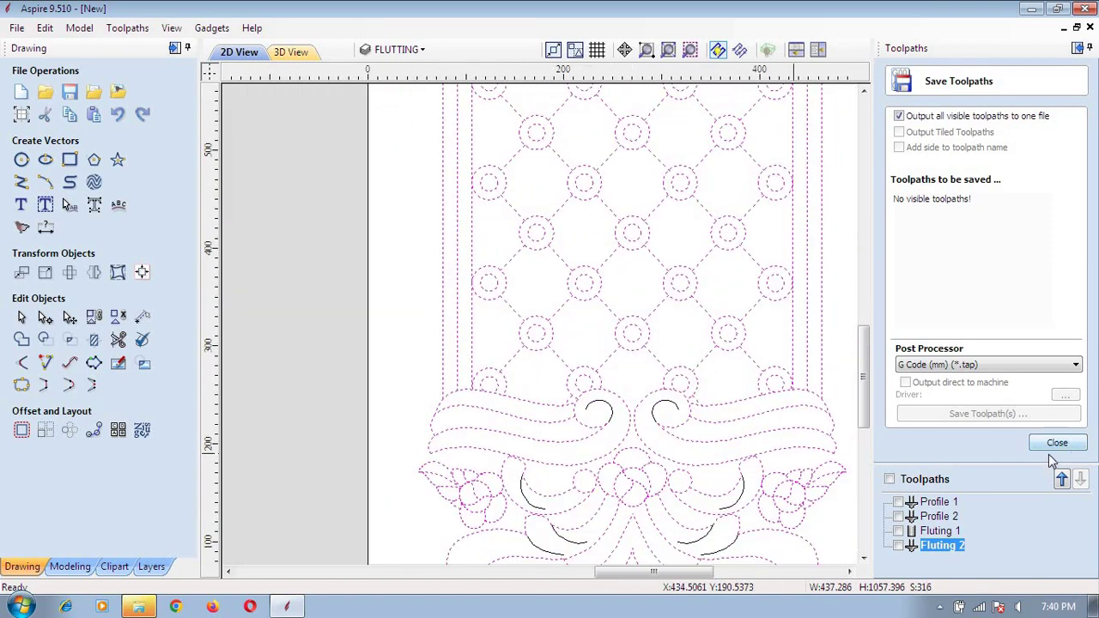
click(1055, 446)
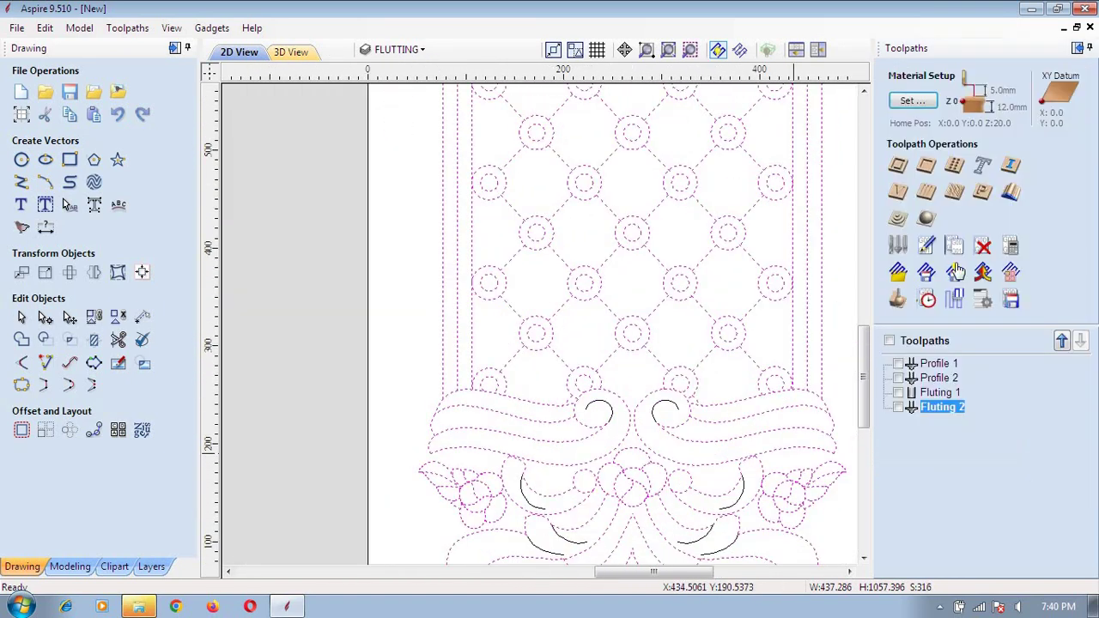
Start a new fluting toolpath using the End Mill (1 mm) tool.
click(926, 192)
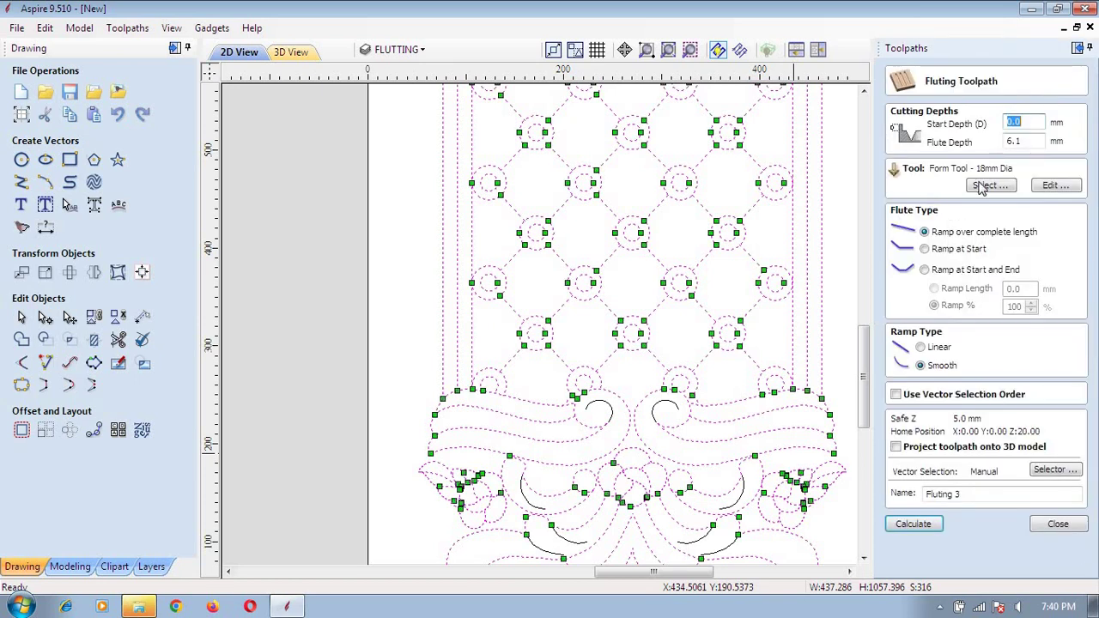
click(989, 185)
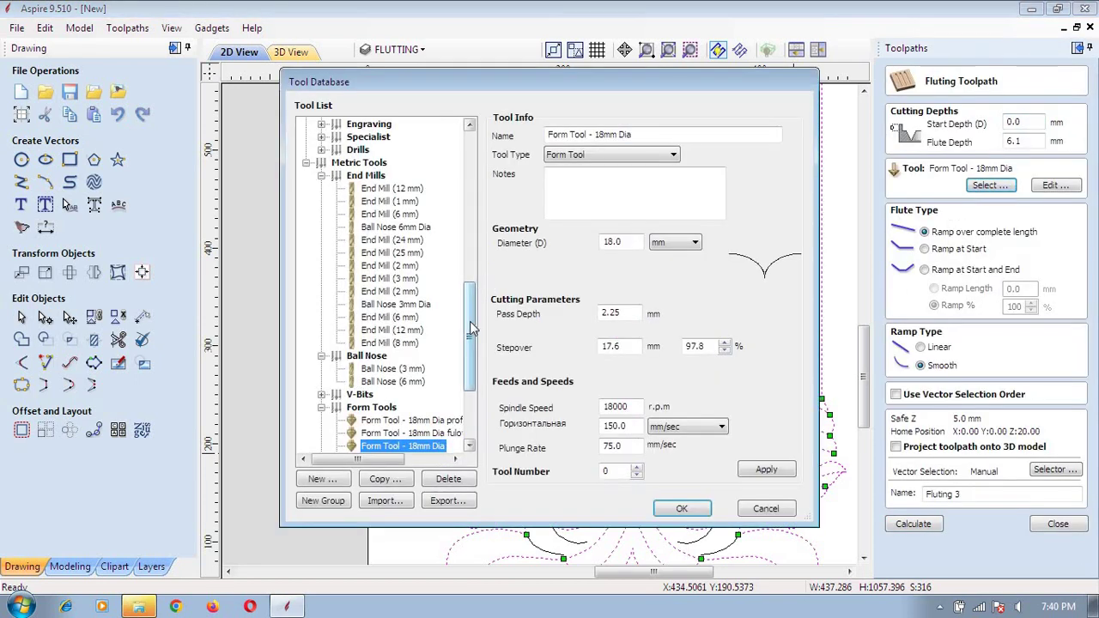
drag(470, 292, 483, 386)
scroll(404, 300, up, 1)
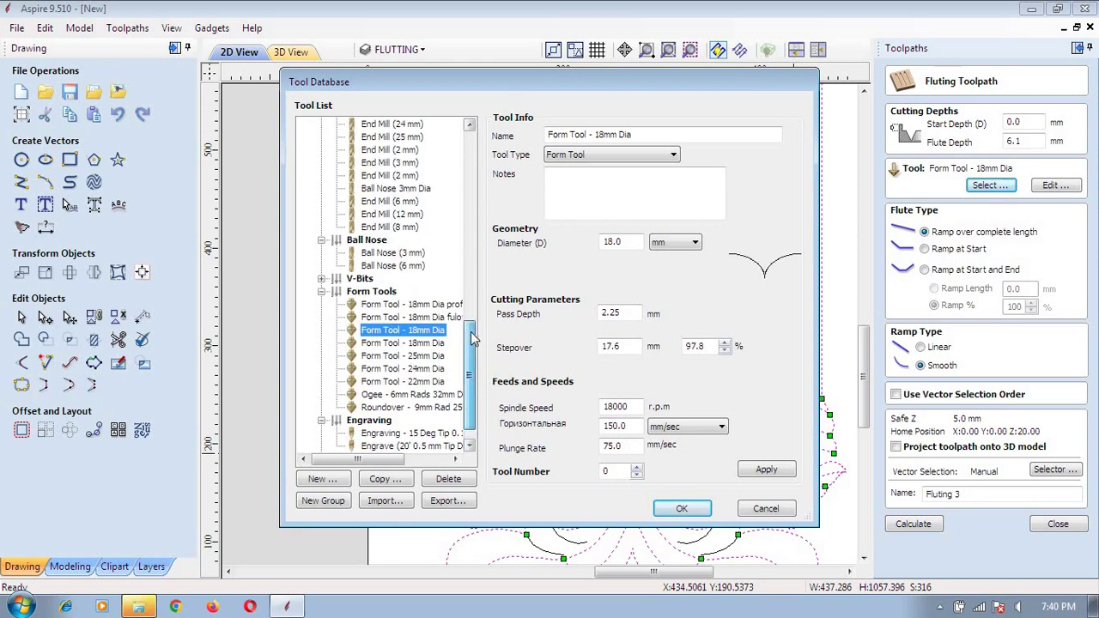
scroll(411, 302, up, 5)
click(389, 291)
click(681, 508)
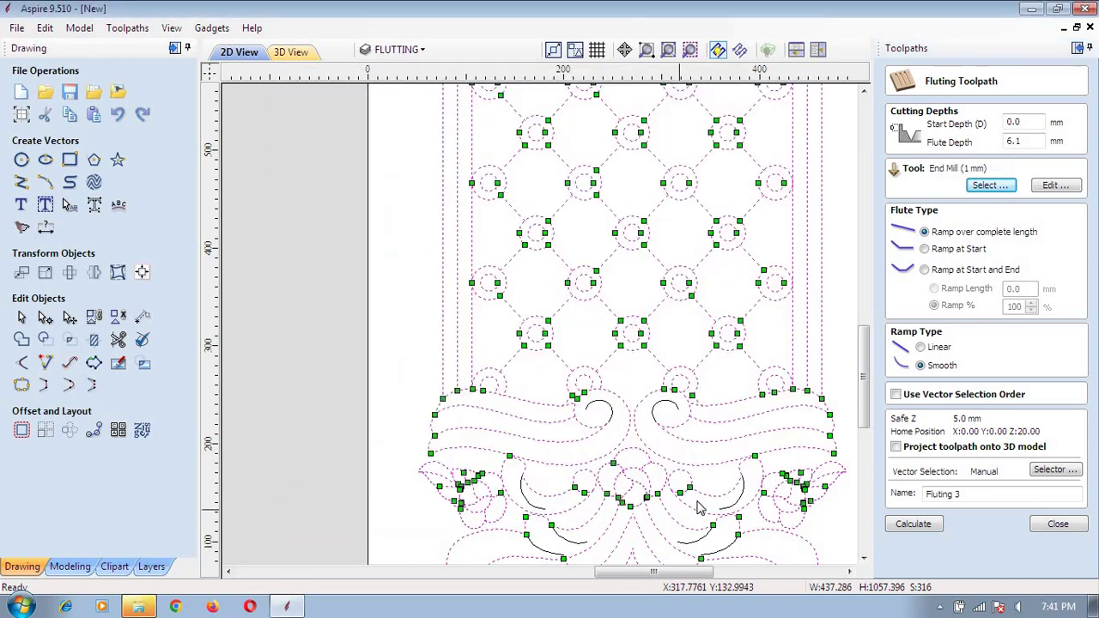
Ramp at start and end, set start depth 6 and flute depth 0.02, and calculate Fluting 3.
click(925, 269)
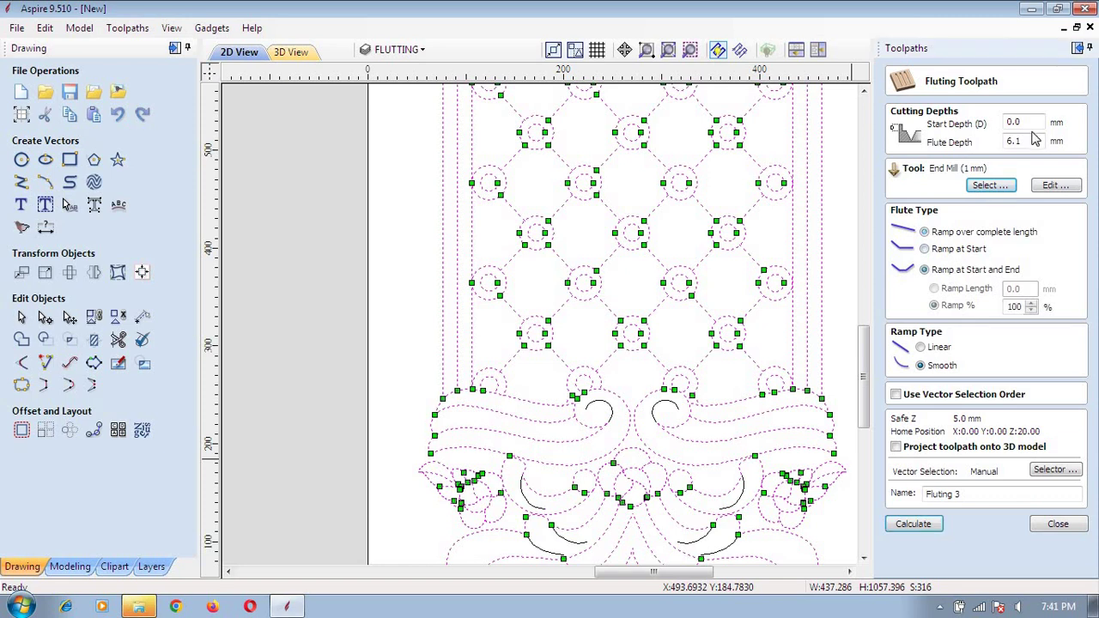
click(1018, 122)
text(6)
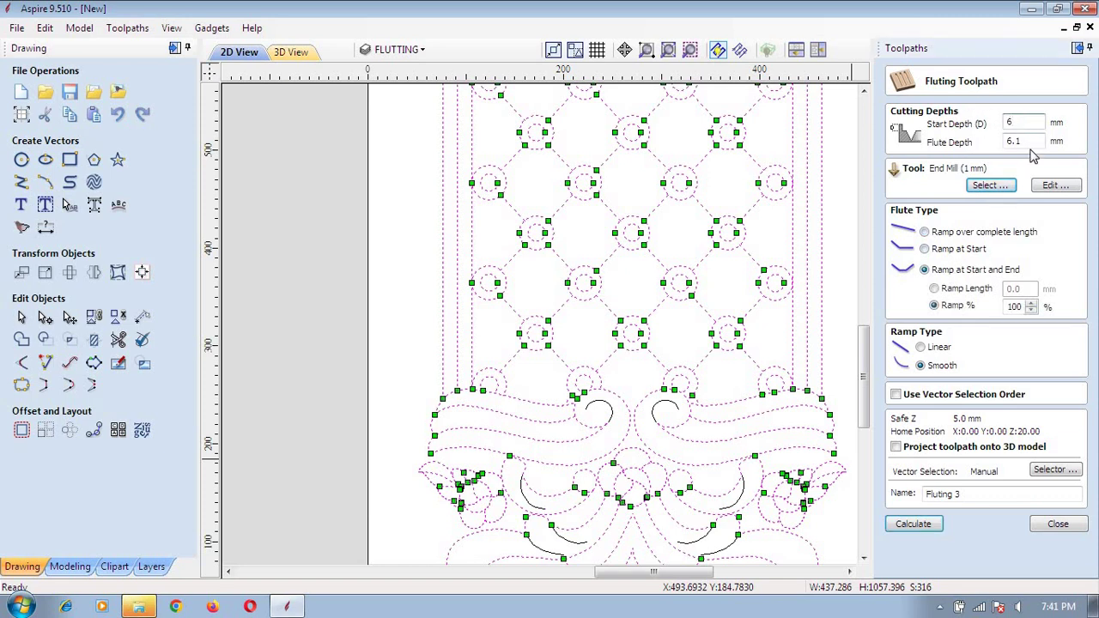
click(1033, 141)
text(0.02)
click(925, 531)
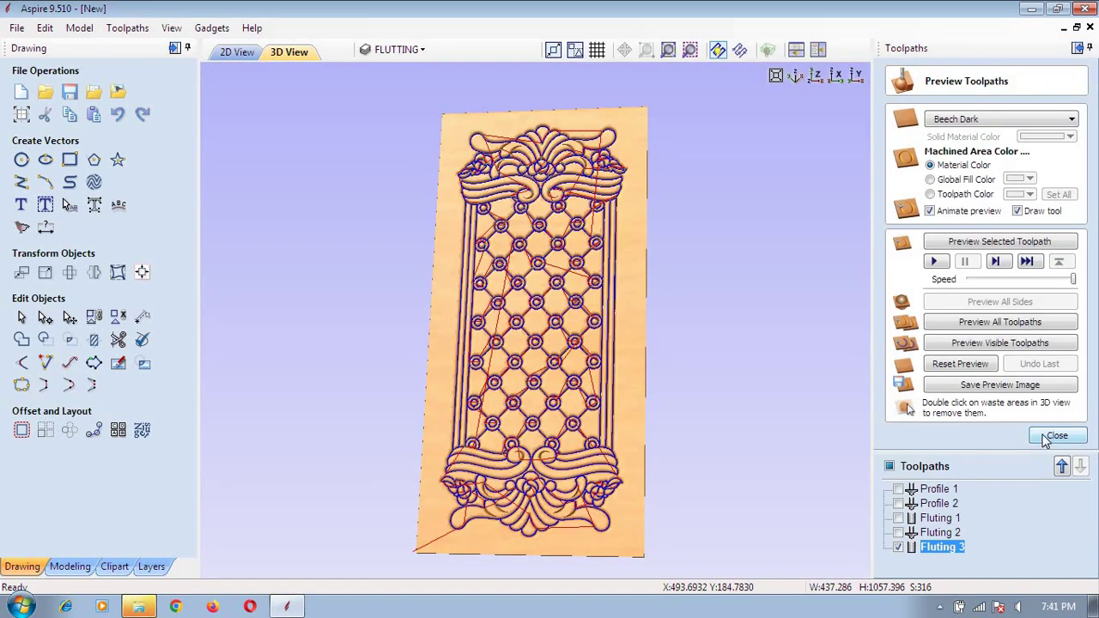
Save Fluting 3 as G-code file 'design' on the removable disk, deleting the old design.tap.
click(1055, 437)
click(1018, 303)
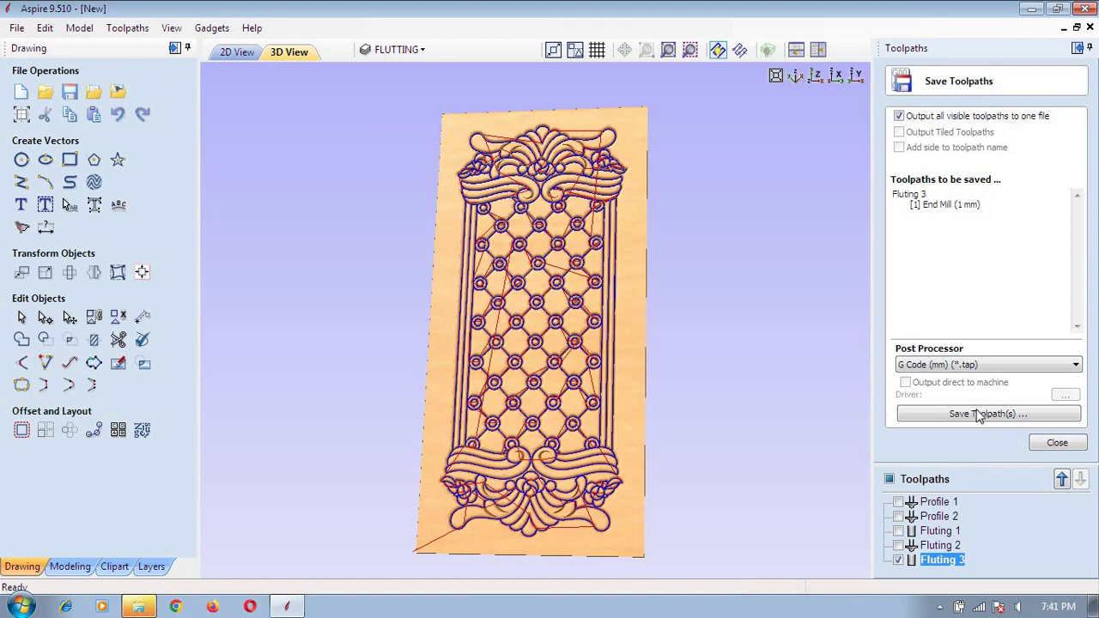
click(979, 415)
click(216, 131)
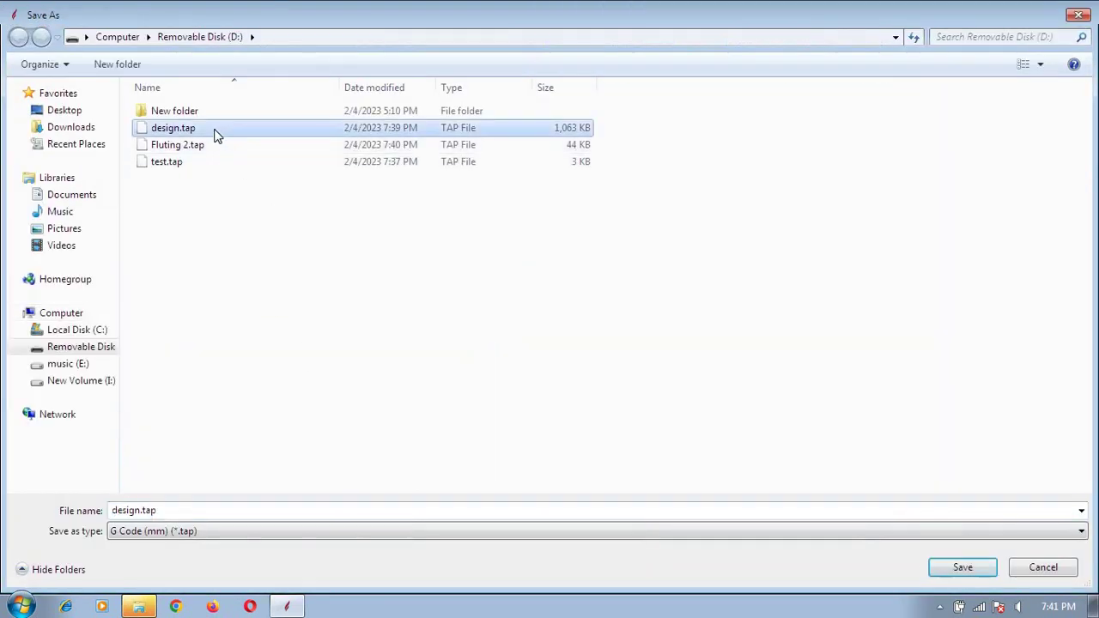
key(Delete)
key(Return)
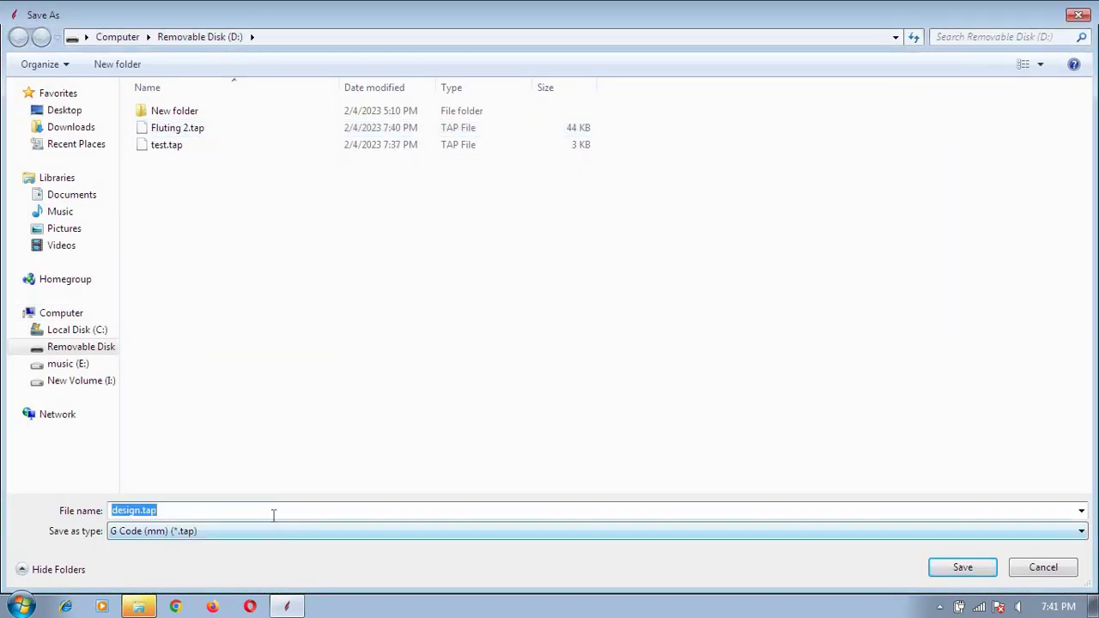
click(273, 514)
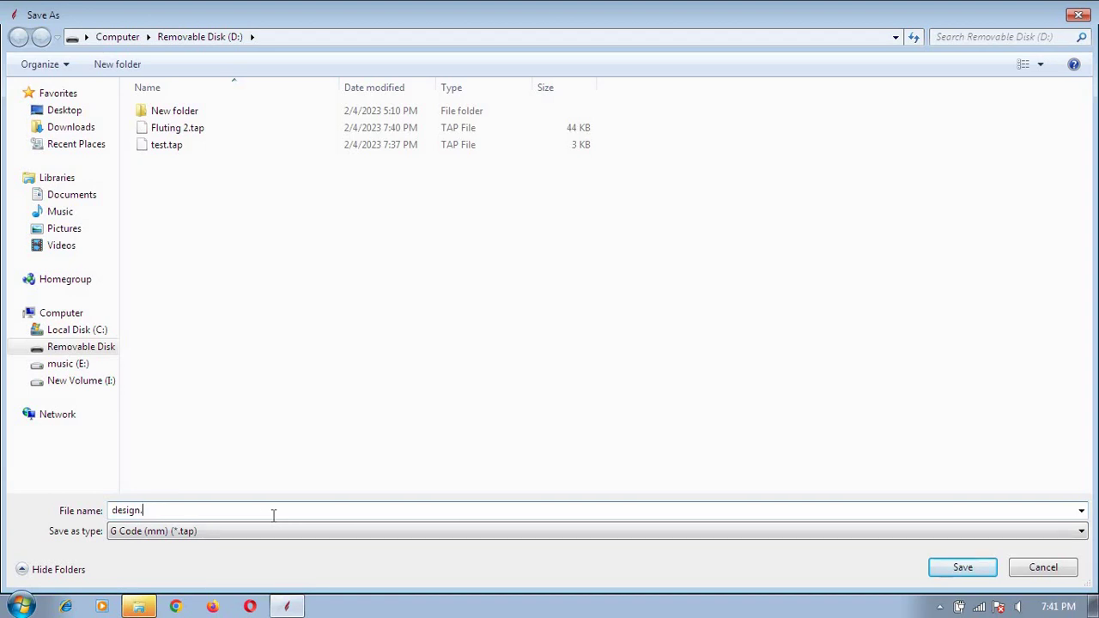
key(Return)
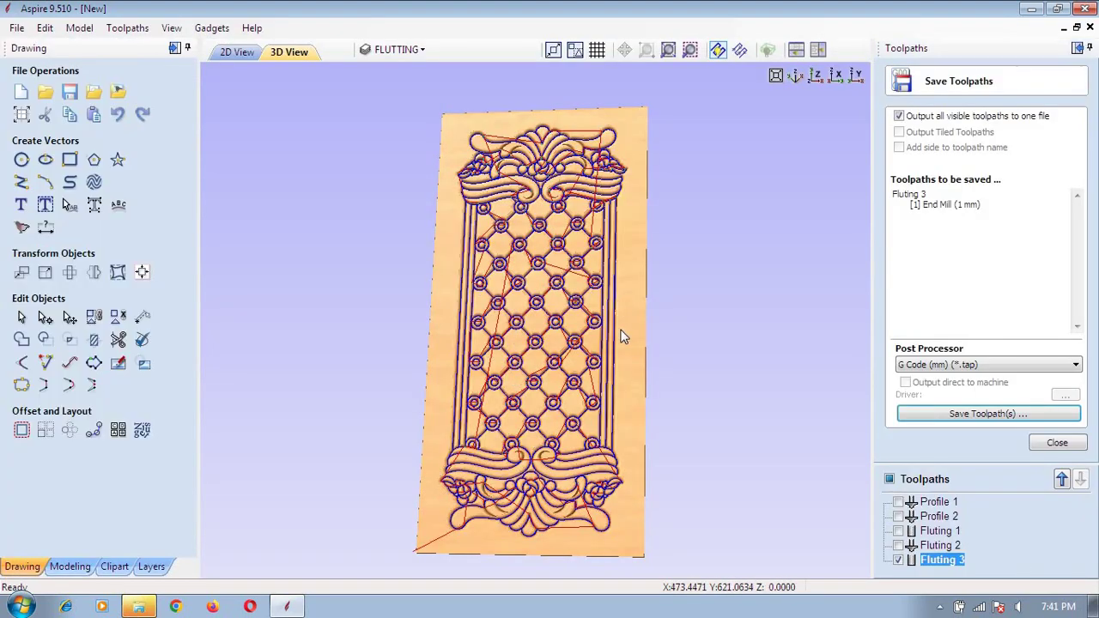
Hide Fluting 3, close the saving options, and show the whole 2D layout with nothing selected.
scroll(792, 552, up, 3)
scroll(798, 559, up, 1)
click(899, 560)
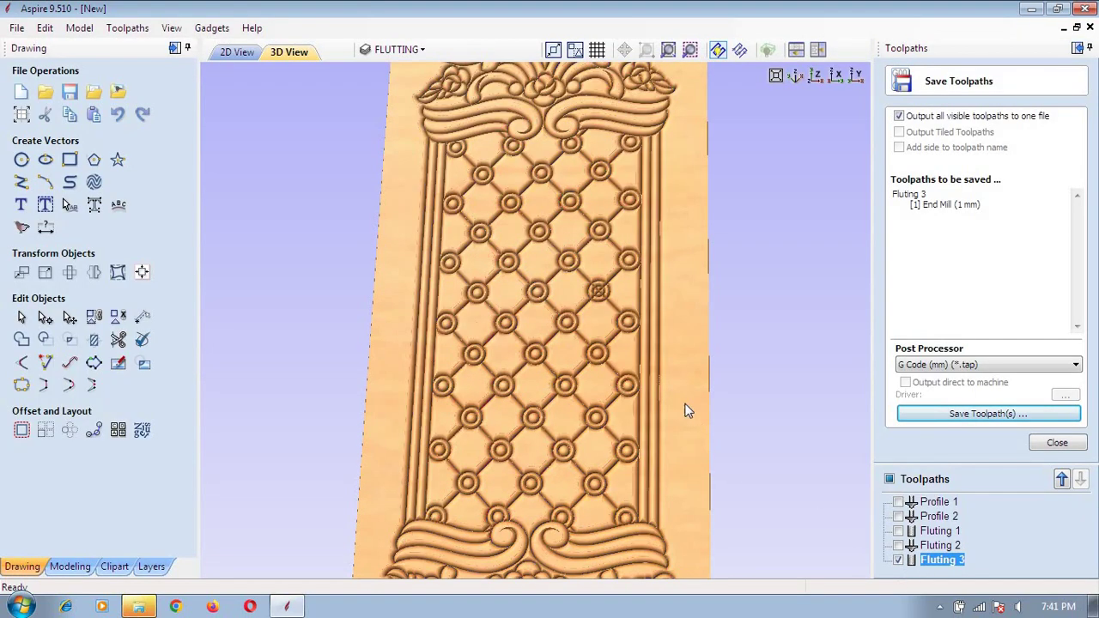
scroll(812, 481, down, 4)
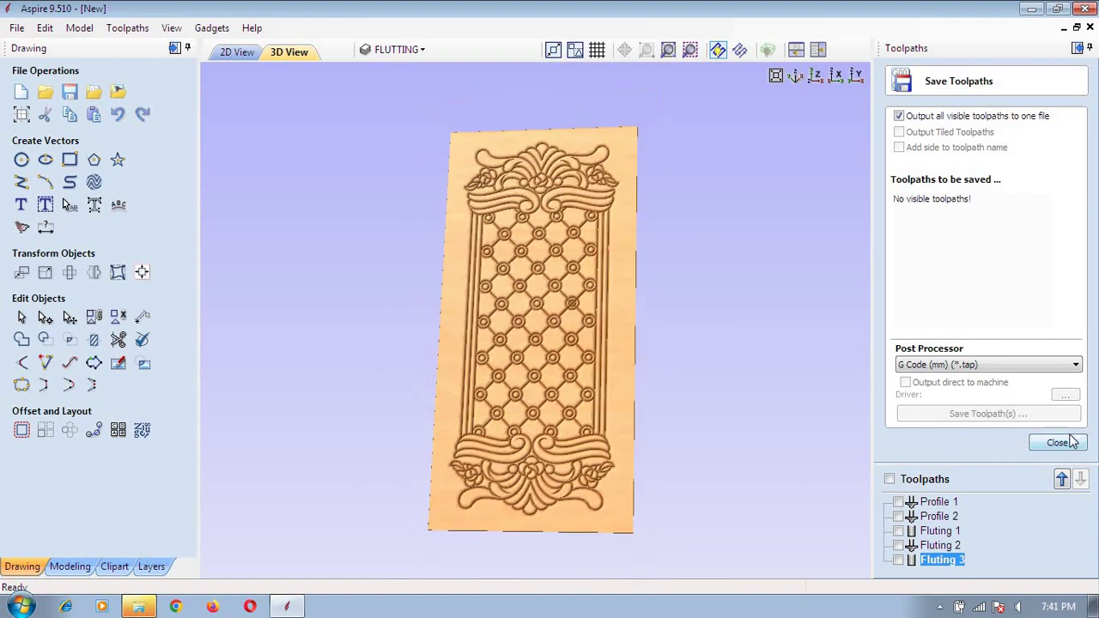
click(1059, 445)
click(237, 52)
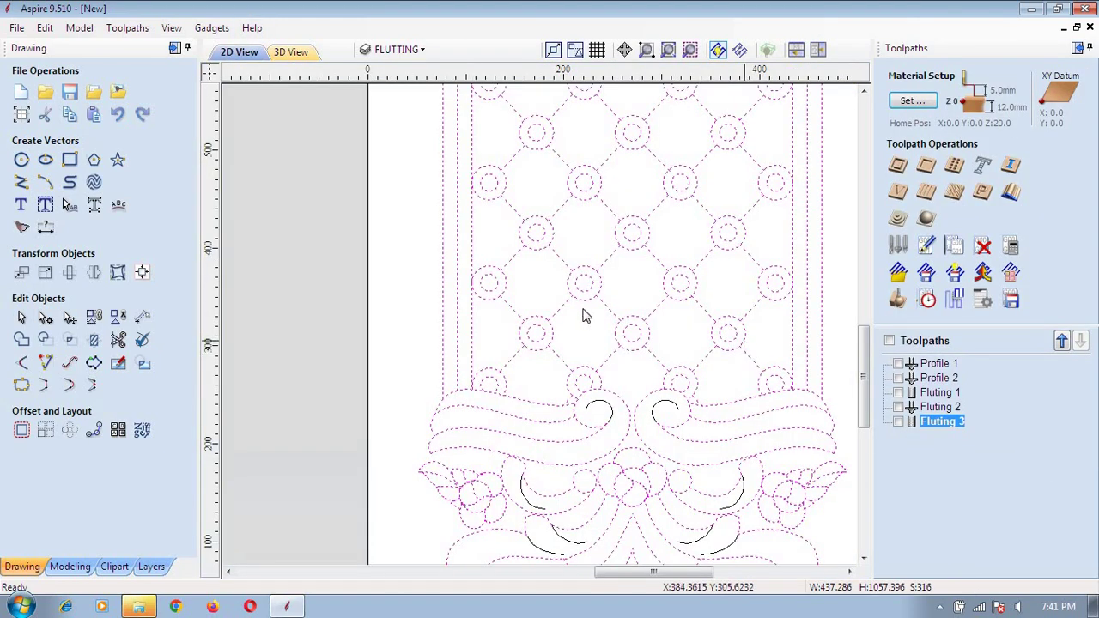
scroll(582, 314, down, 1)
scroll(564, 339, down, 1)
scroll(751, 412, down, 1)
click(768, 393)
scroll(768, 393, down, 1)
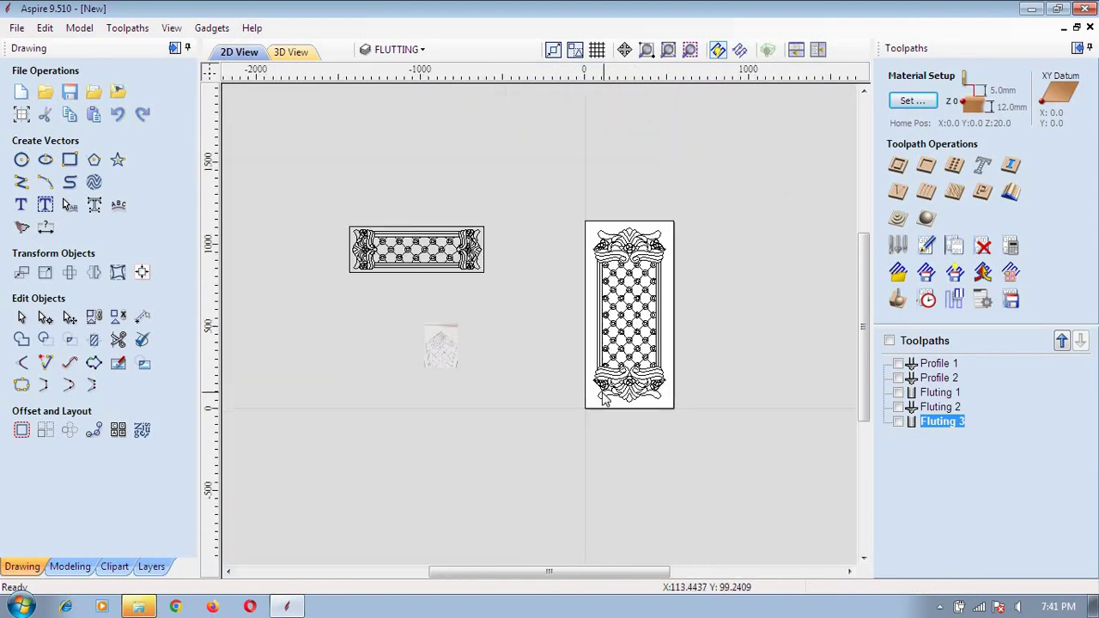